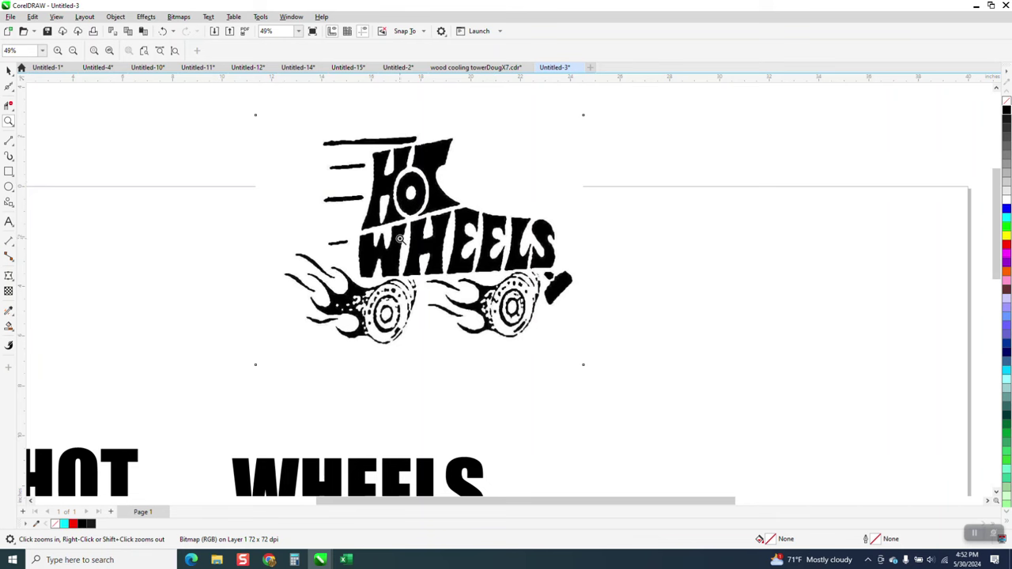
Move the WHEELS text slightly up and shift the roller-skate bitmap to the right, clear of its original place.
right_click(419, 157)
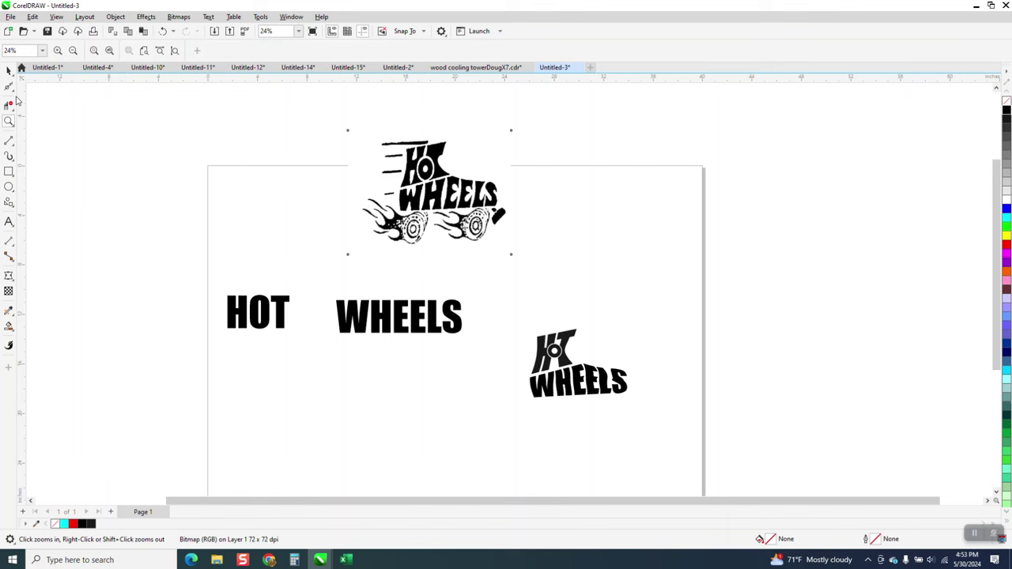
click(9, 70)
click(401, 314)
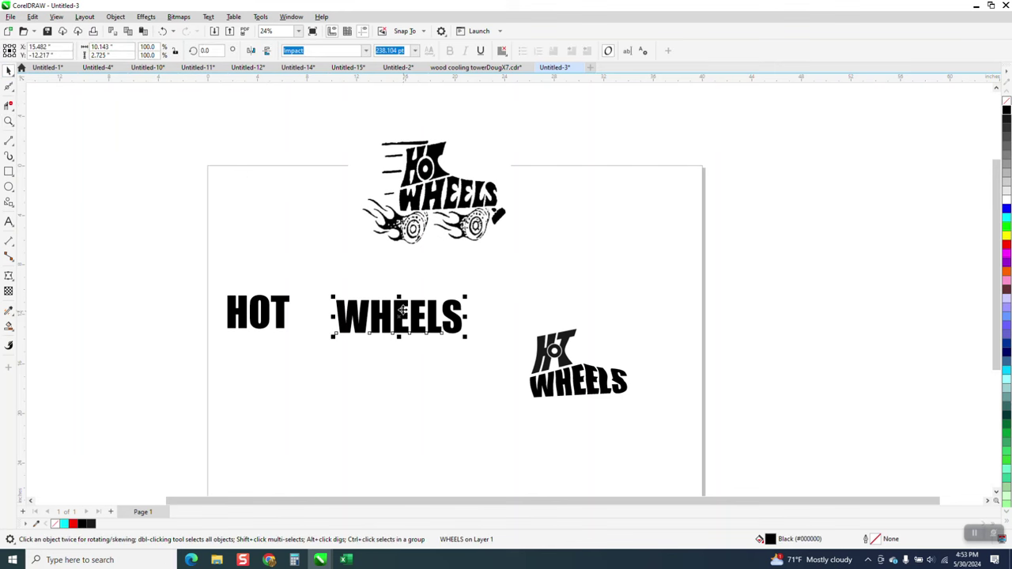
drag(402, 310, 399, 297)
scroll(453, 253, down, 1)
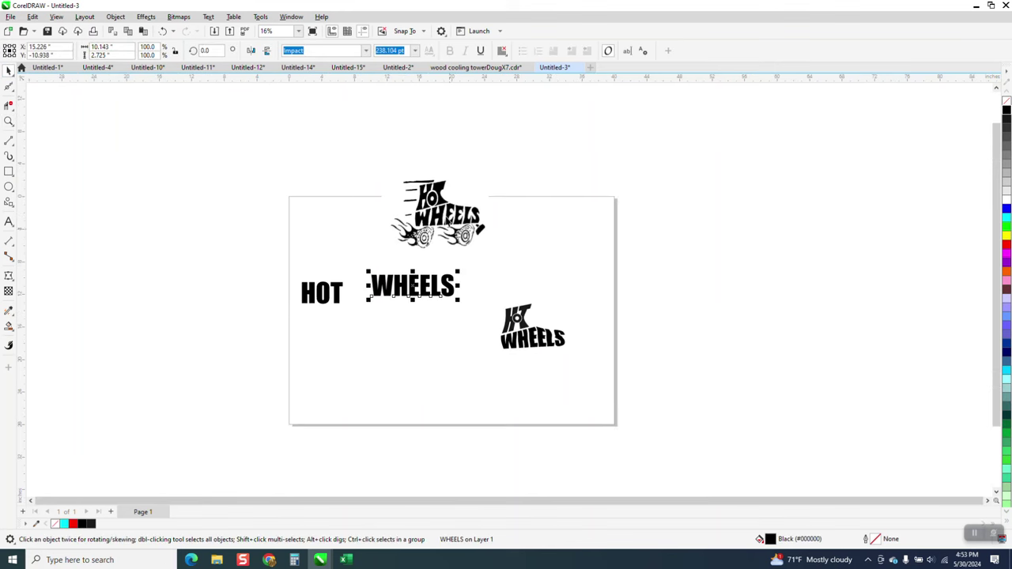
drag(479, 230, 585, 258)
Trace the slanted top edge of the HOT boot section as a straight segment with the 3-Point Curve tool.
click(9, 121)
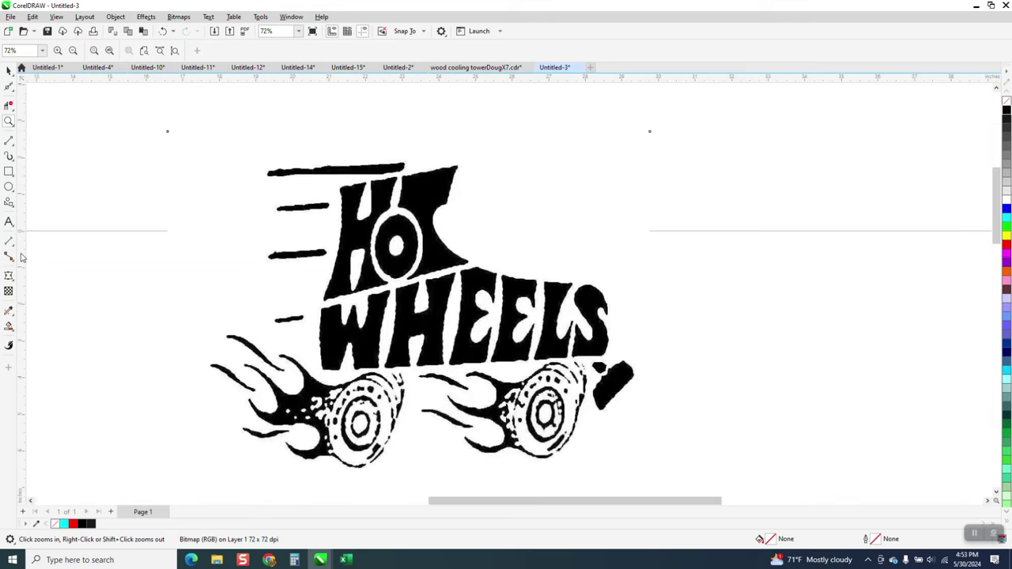
click(13, 147)
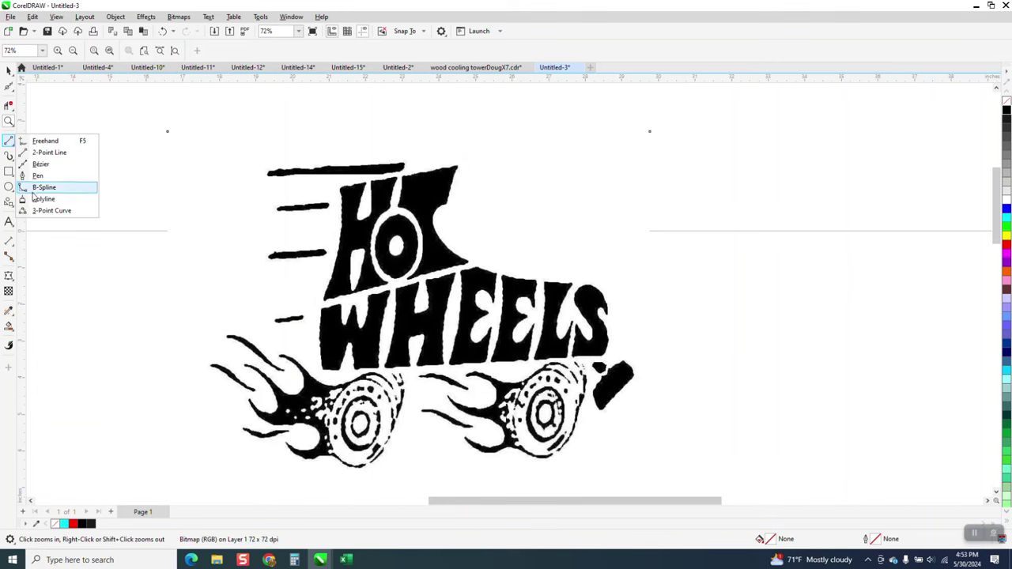
click(37, 211)
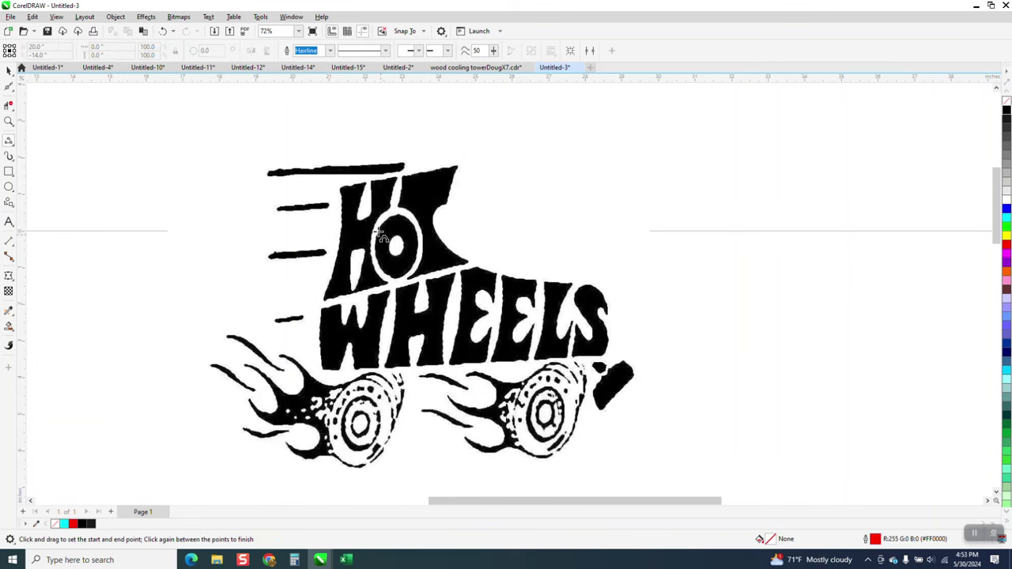
click(9, 121)
drag(264, 175, 788, 425)
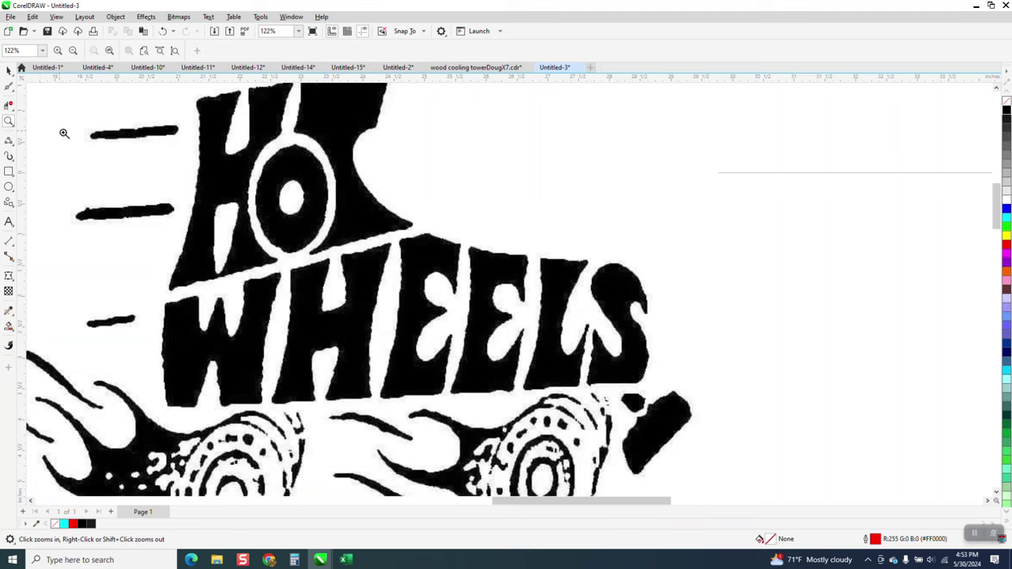
scroll(228, 189, down, 1)
click(19, 150)
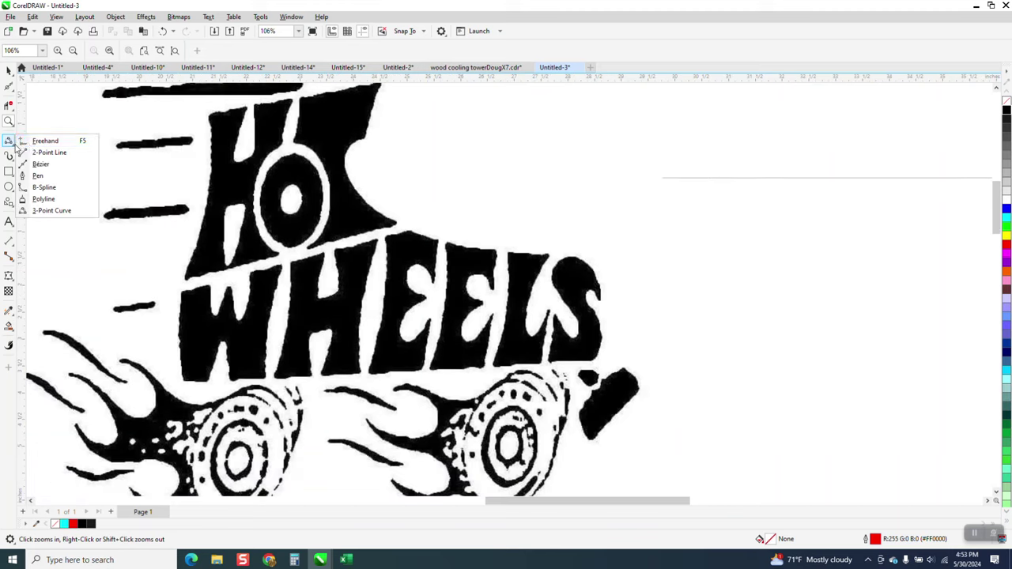
click(41, 209)
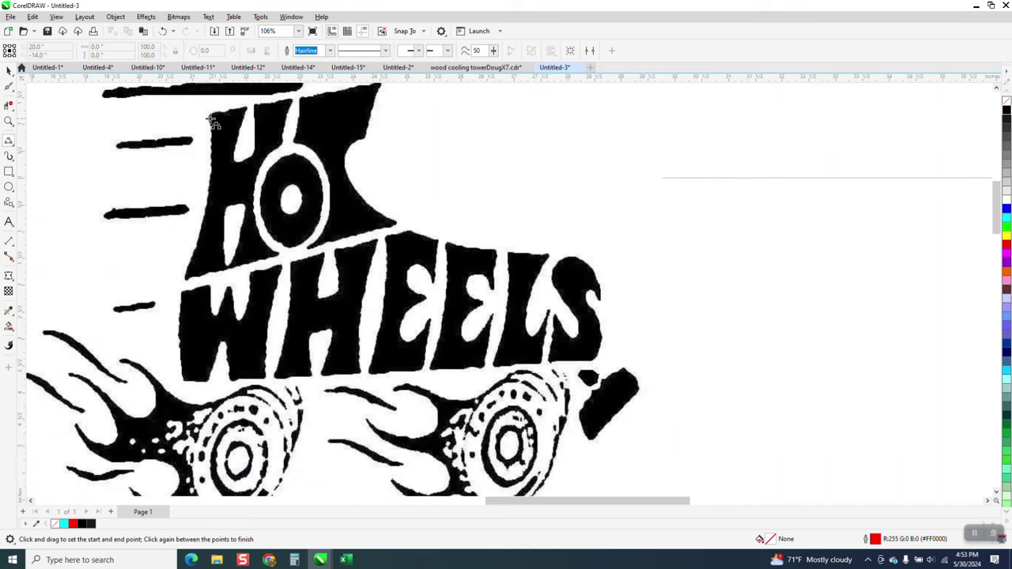
drag(214, 117, 383, 133)
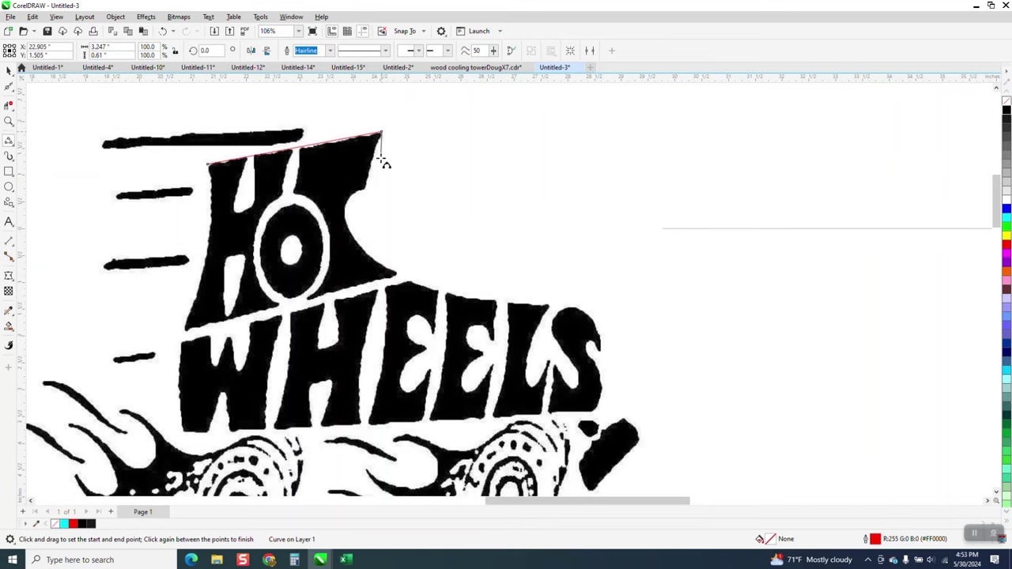
Continue the HOT outline down the upper front edge of the T and around the concave ankle notch.
click(369, 191)
click(164, 31)
drag(381, 132, 396, 273)
click(371, 189)
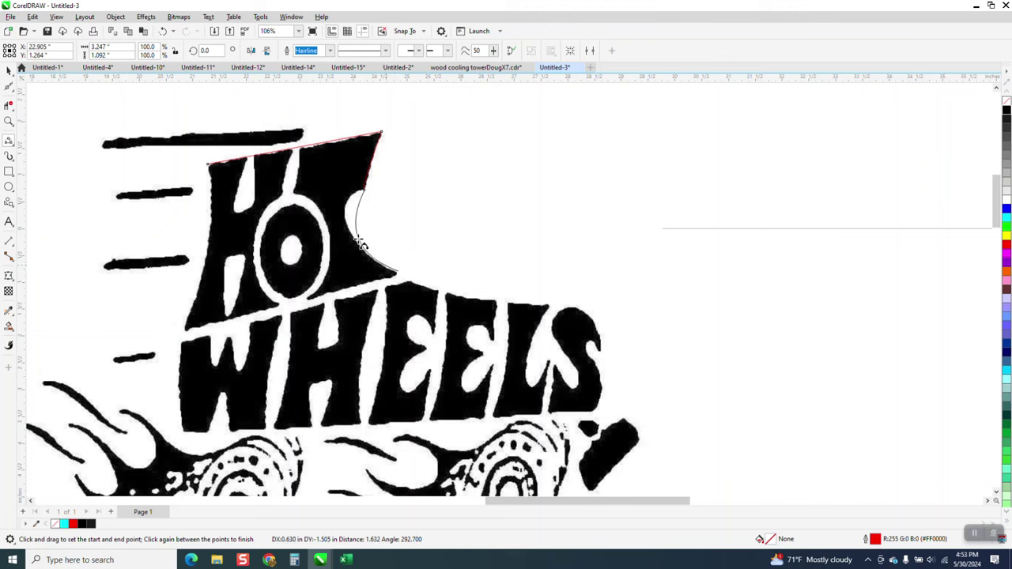
click(348, 221)
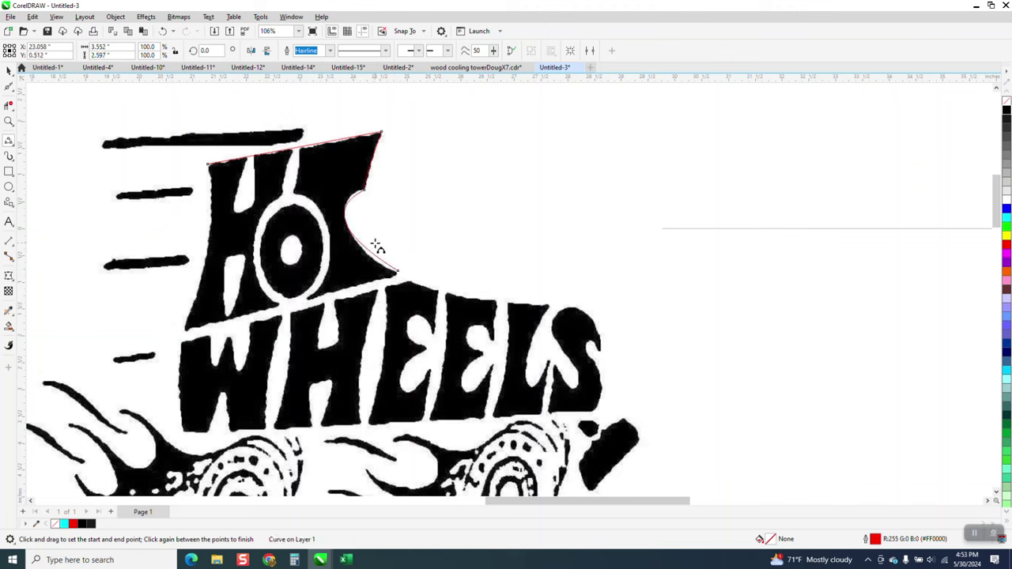
drag(398, 271, 183, 330)
click(192, 322)
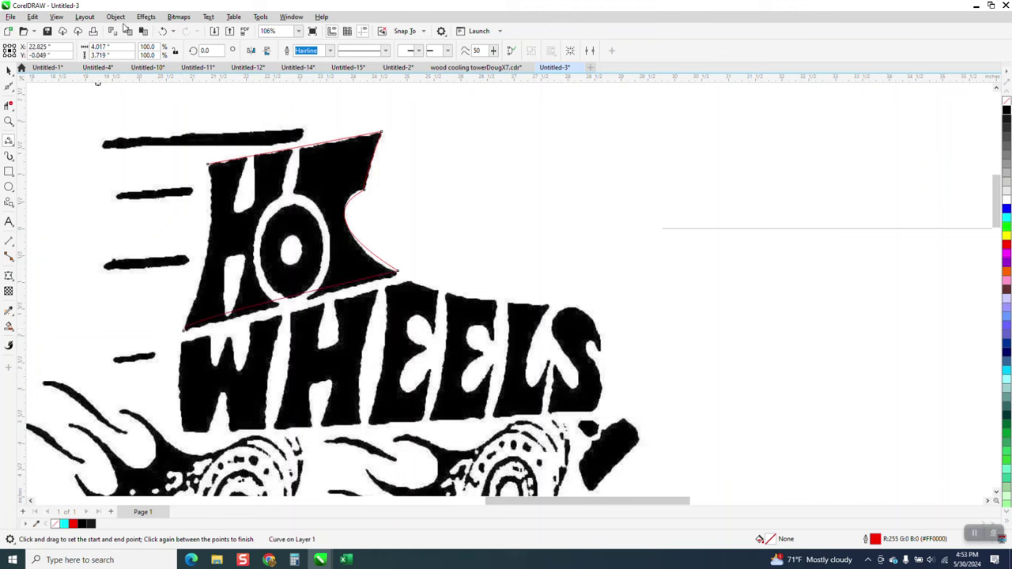
click(162, 31)
drag(398, 272, 186, 330)
click(196, 325)
click(162, 31)
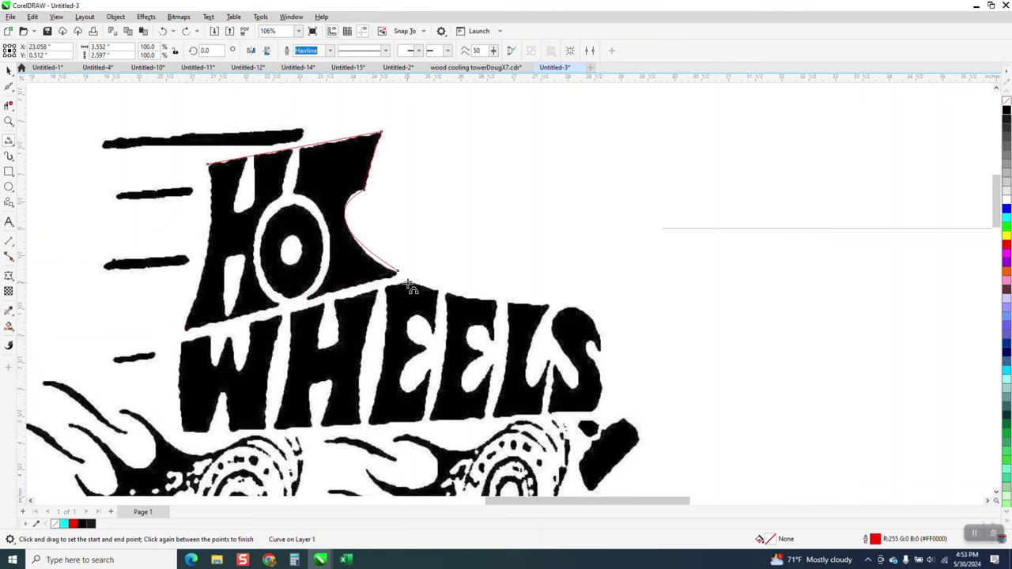
Trace the slanted bottom edge and the curved back edge of the HOT section to close its outline.
drag(397, 273, 187, 330)
click(191, 329)
drag(208, 165, 186, 327)
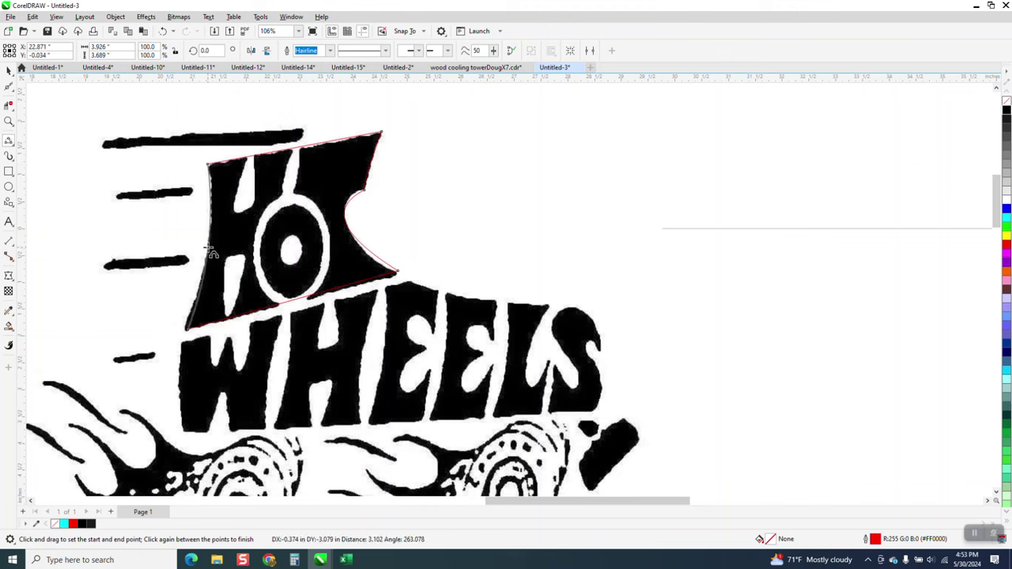
click(209, 247)
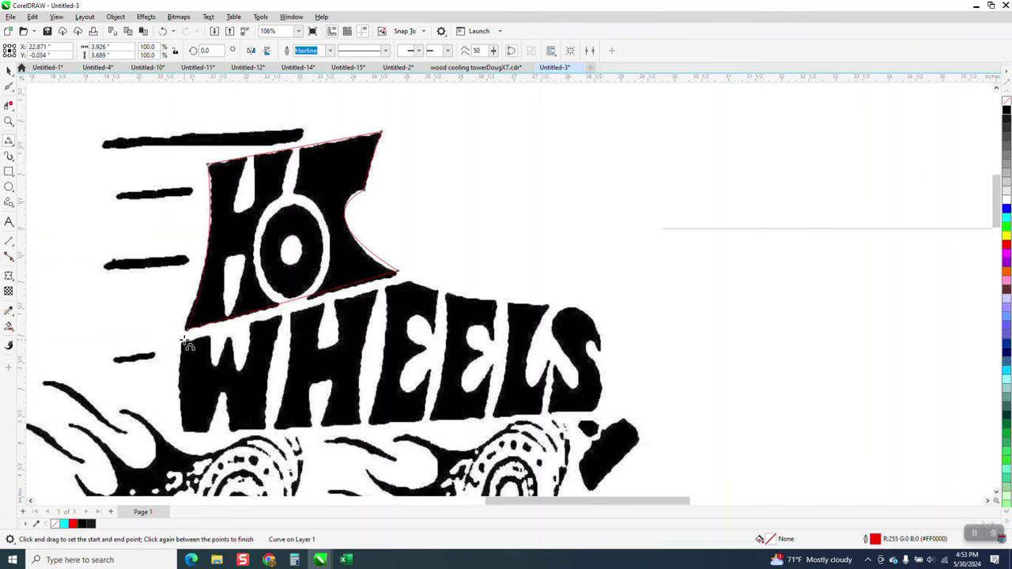
Trace the slanted upper edge of the WHEELS section and the instep curve up to the letter S.
drag(181, 343, 547, 306)
click(411, 281)
click(573, 315)
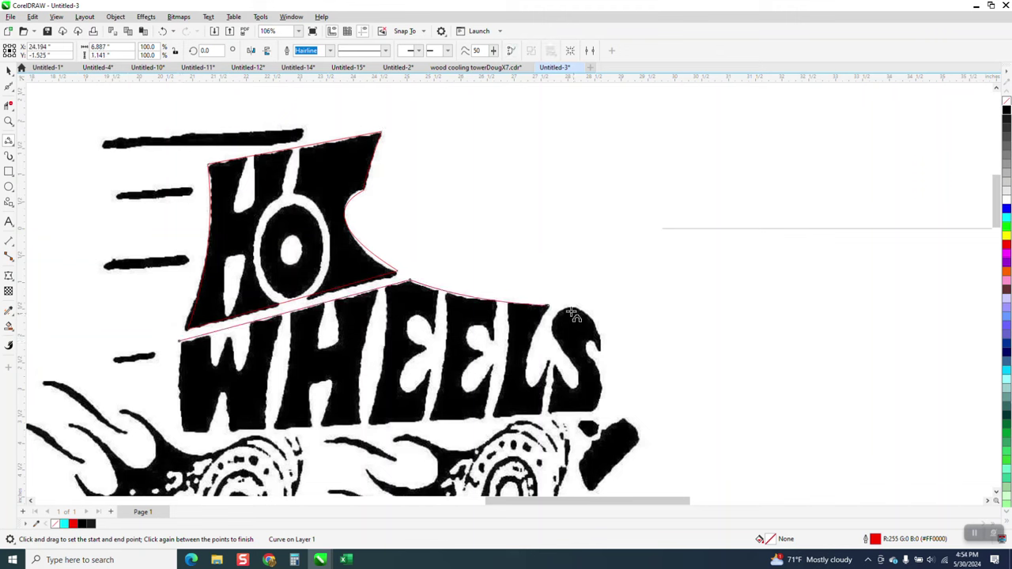
Trace the rounded toe, the sole and the heel edge of the WHEELS section to close its outline.
drag(549, 307, 185, 432)
click(591, 317)
click(600, 409)
click(184, 431)
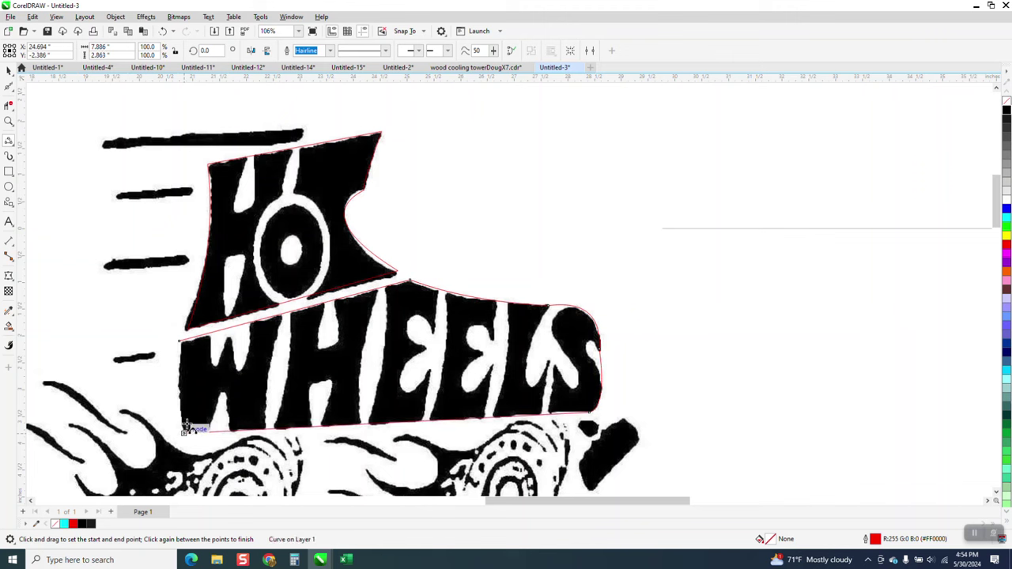
drag(180, 341, 183, 433)
click(183, 433)
Reshape the ankle notch of the HOT outline with its curve handles so it follows the bitmap edge.
click(9, 121)
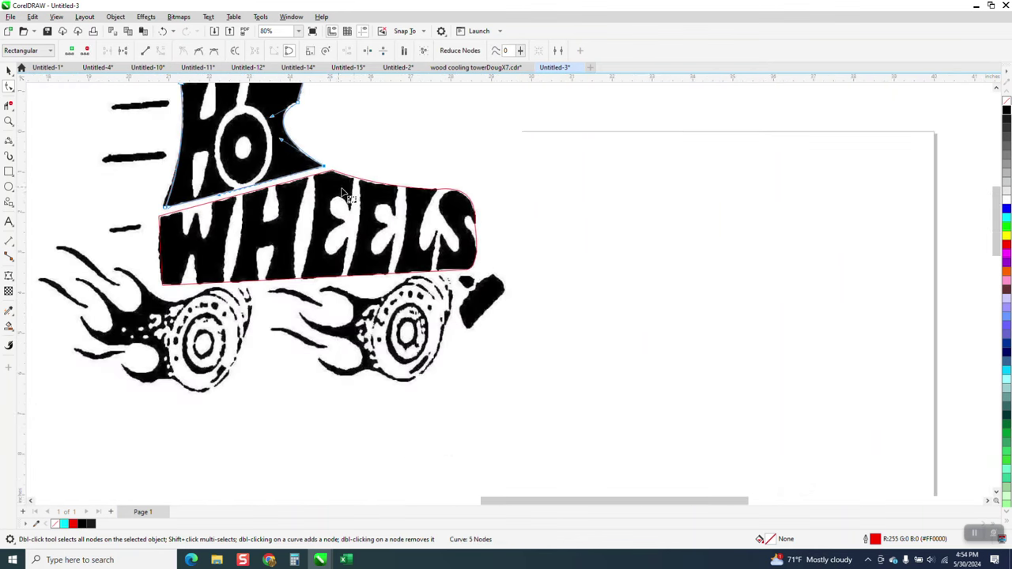
click(12, 123)
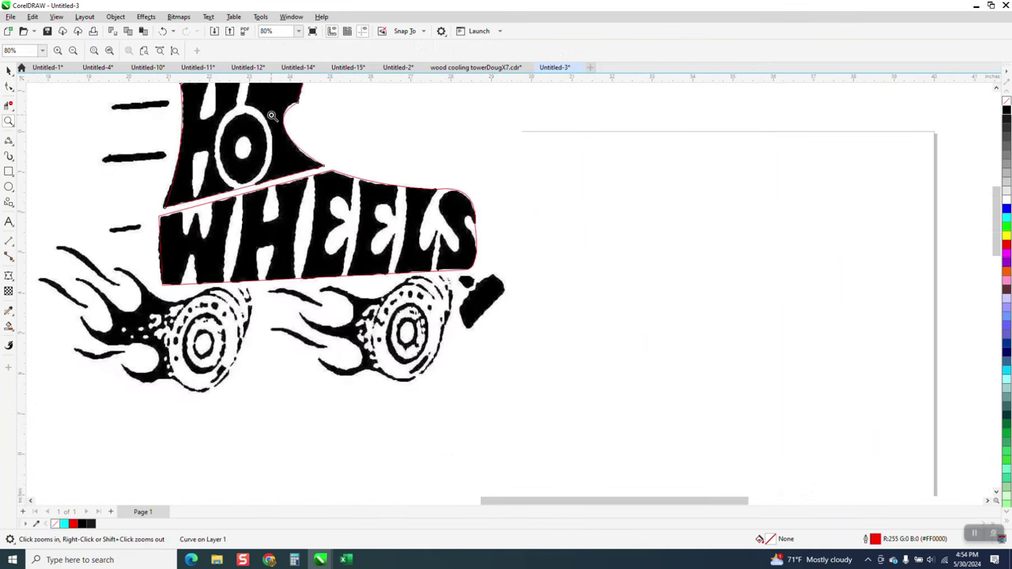
drag(279, 92, 392, 182)
click(9, 87)
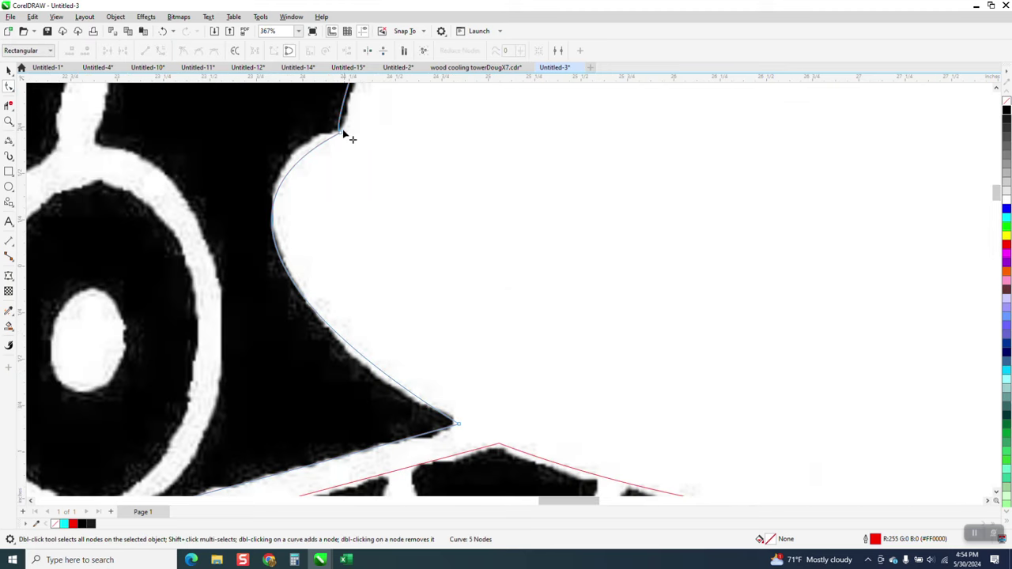
click(341, 133)
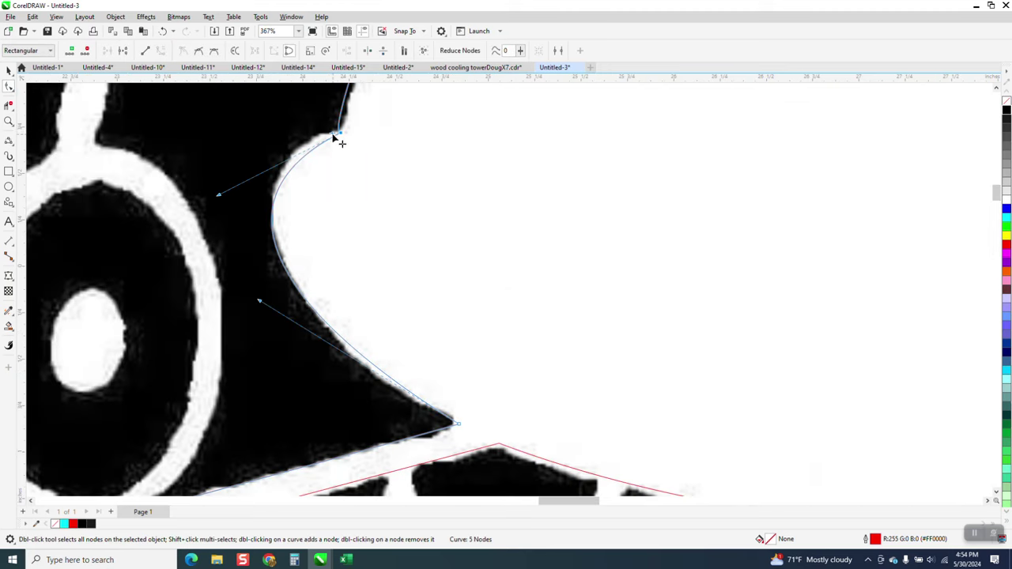
click(341, 131)
drag(220, 196, 222, 154)
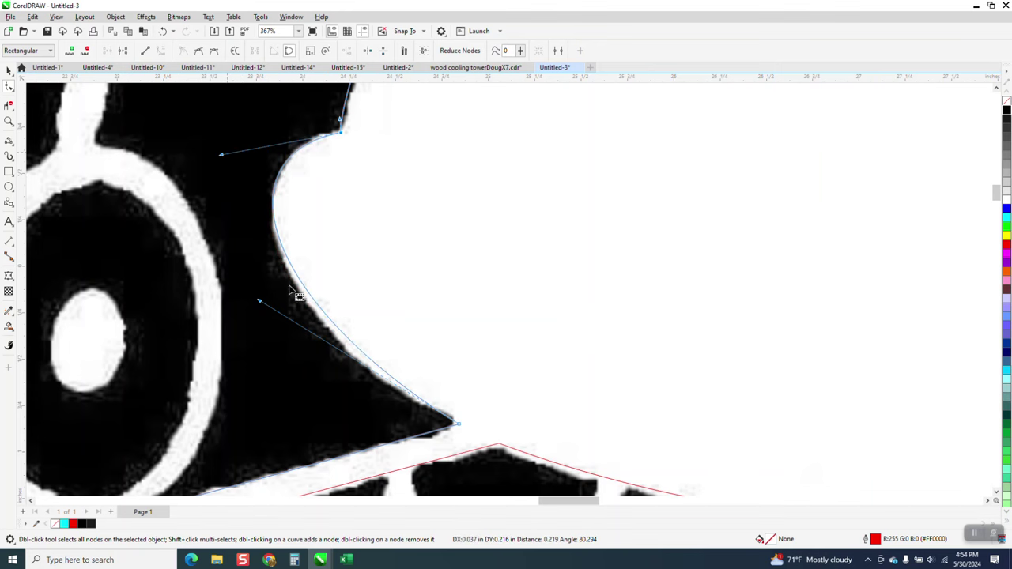
drag(260, 300, 254, 325)
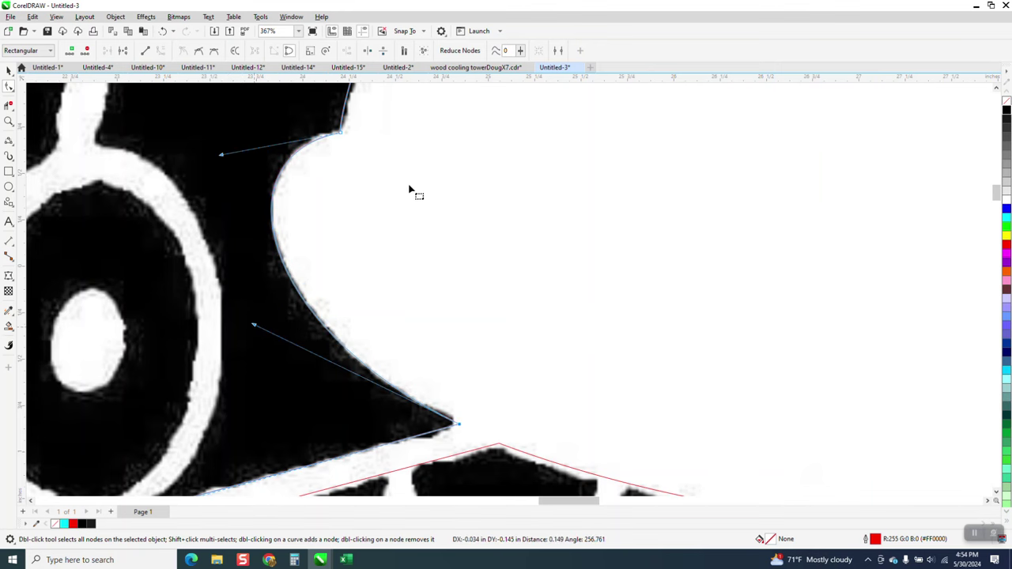
scroll(409, 189, down, 5)
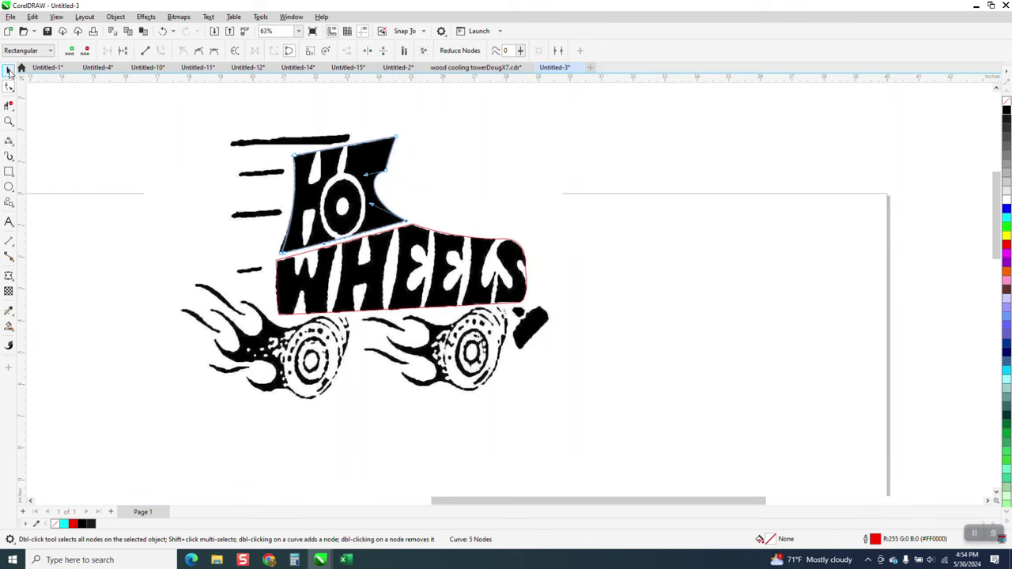
Nudge the roller-skate bitmap 20 inches to the right, away from the traced outlines.
click(9, 73)
click(523, 345)
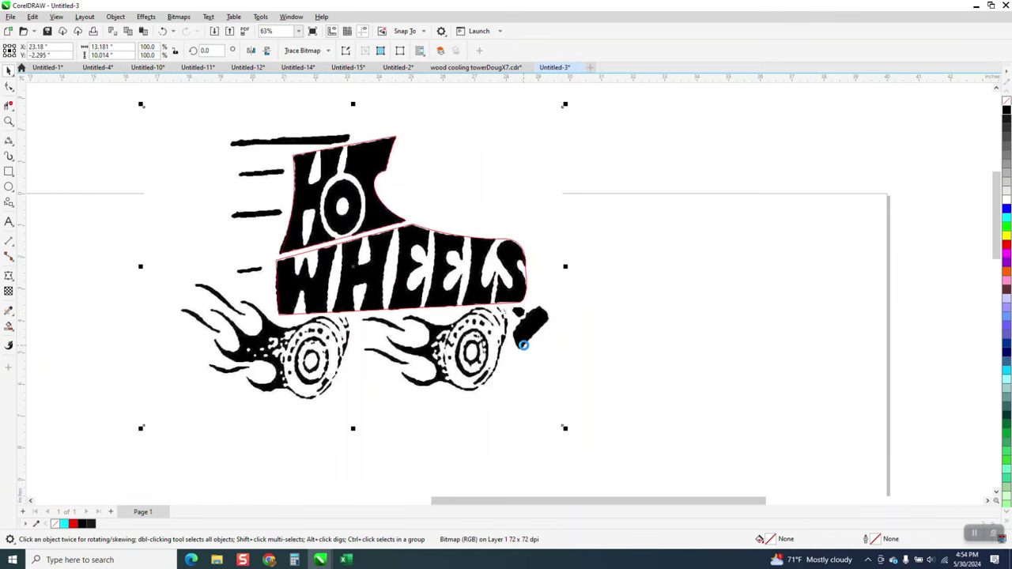
key(Right)
key(Right)
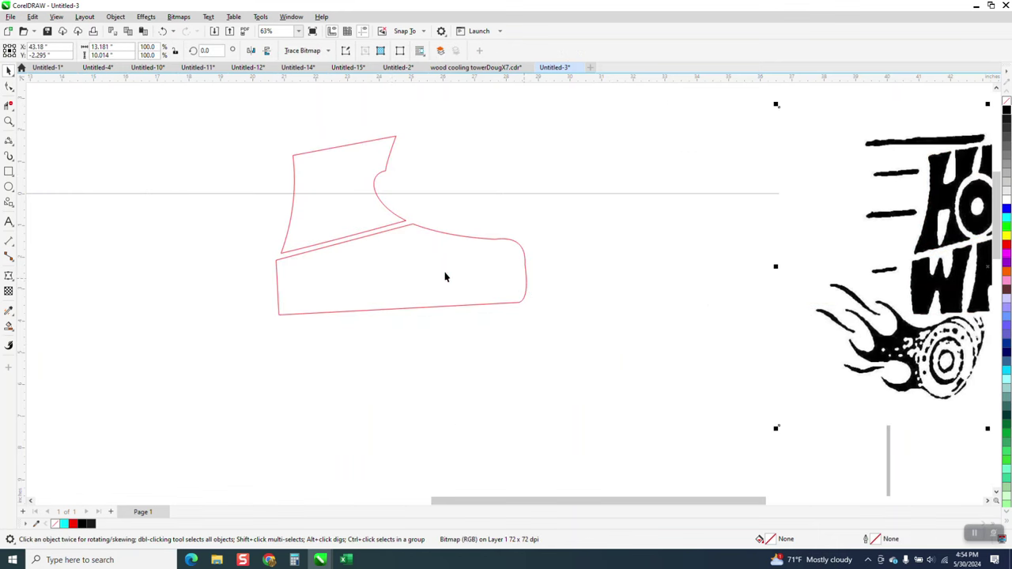
Delete the extra node at the front of the toe on the WHEELS outline to smooth the curve.
click(8, 120)
drag(451, 208, 693, 355)
click(9, 87)
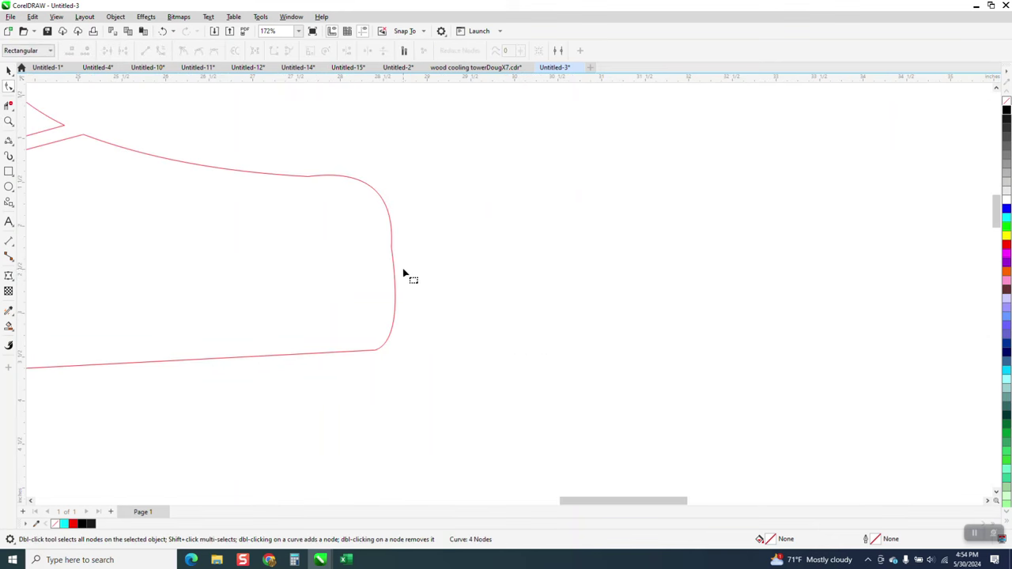
click(393, 257)
click(392, 248)
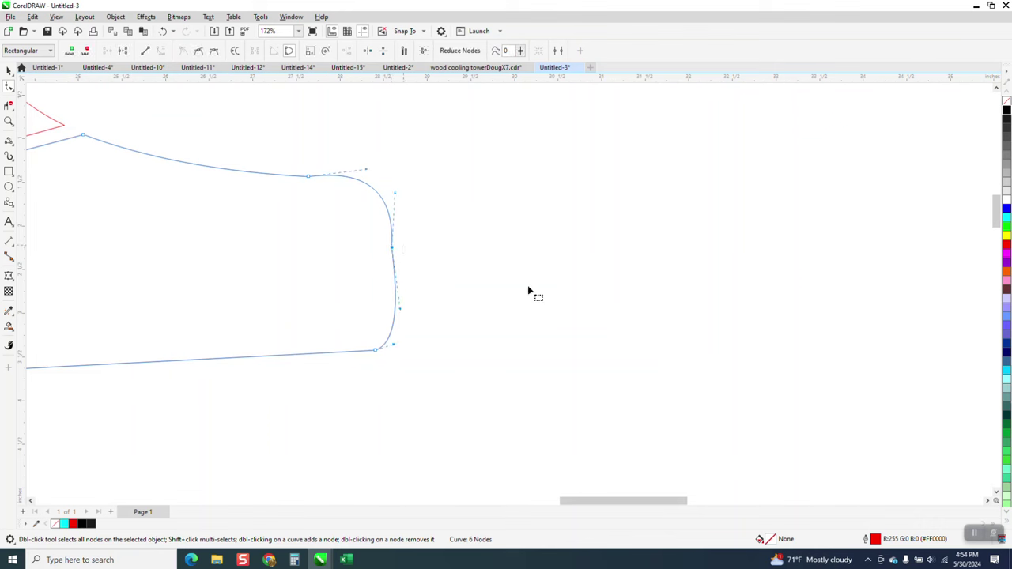
key(Delete)
scroll(581, 311, down, 3)
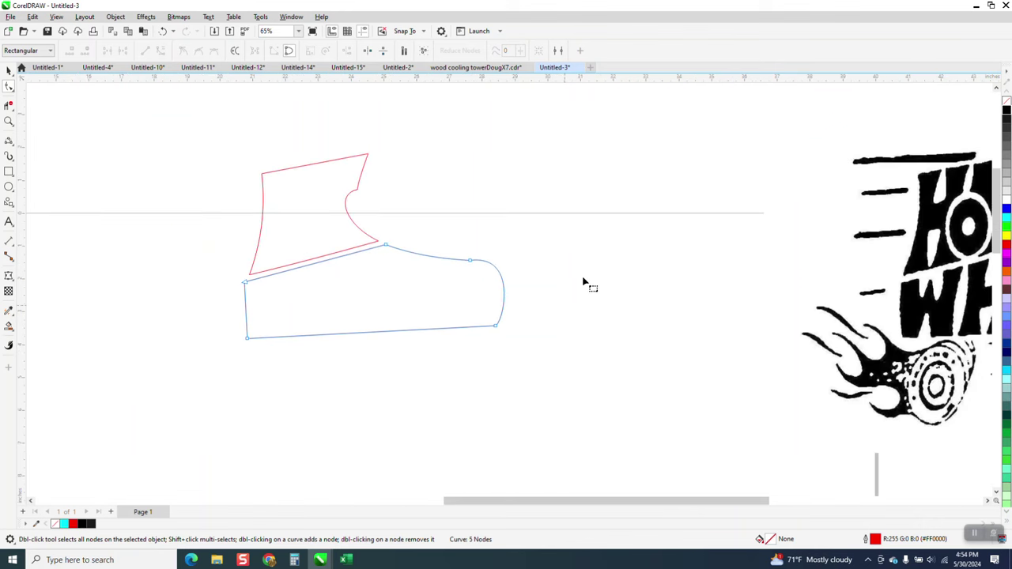
scroll(396, 277, down, 4)
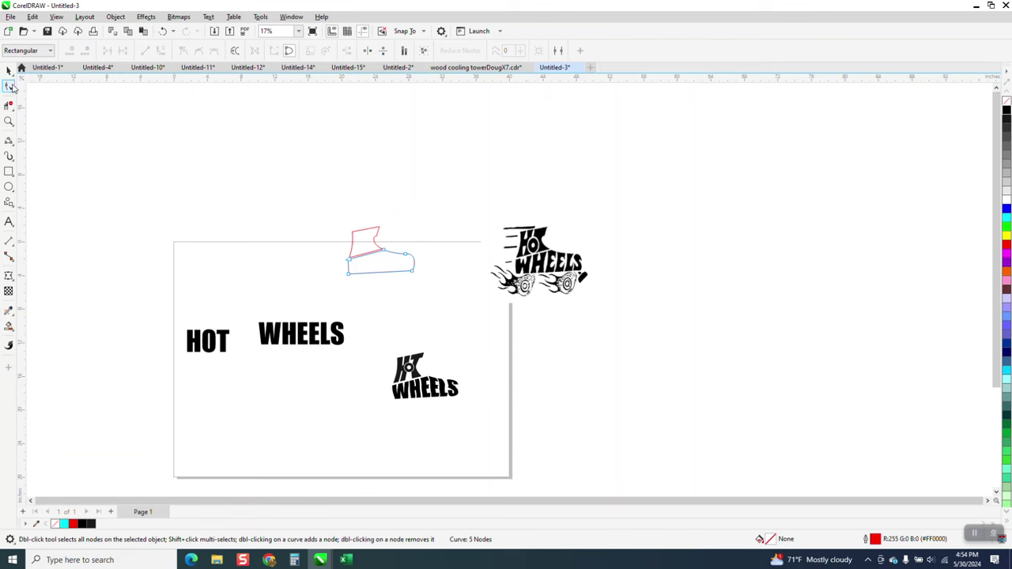
Draw a vertical ellipse about 0.7 by 1.3 inches and place it in the middle of the HOT outline.
click(9, 121)
drag(304, 212, 536, 334)
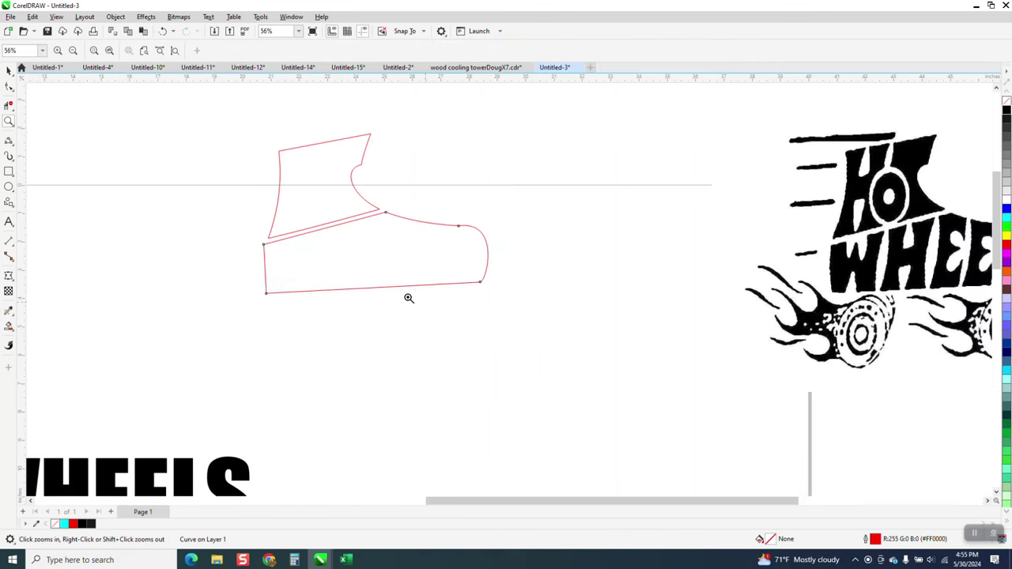
scroll(375, 276, down, 2)
click(9, 187)
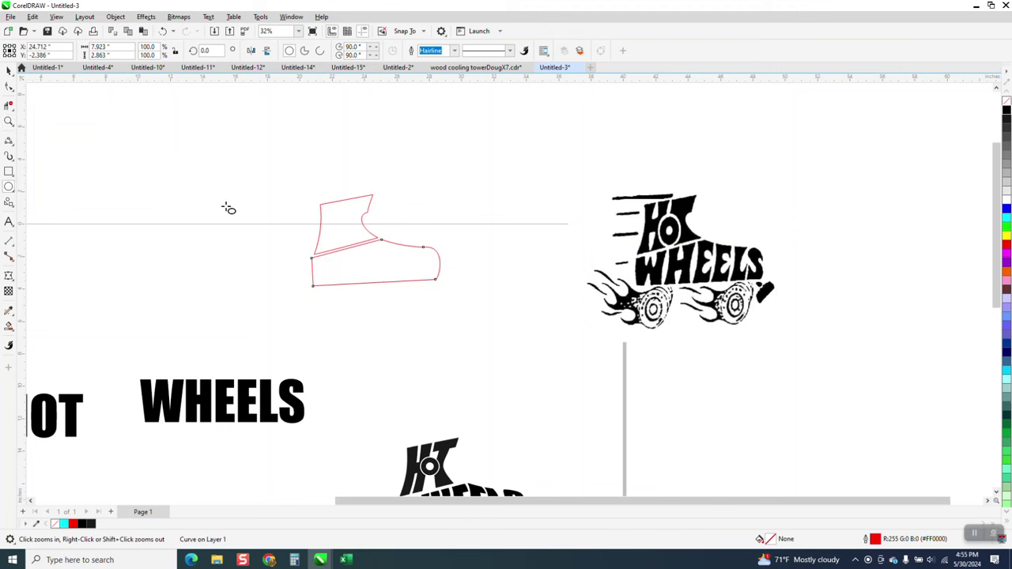
drag(311, 214, 295, 240)
click(9, 70)
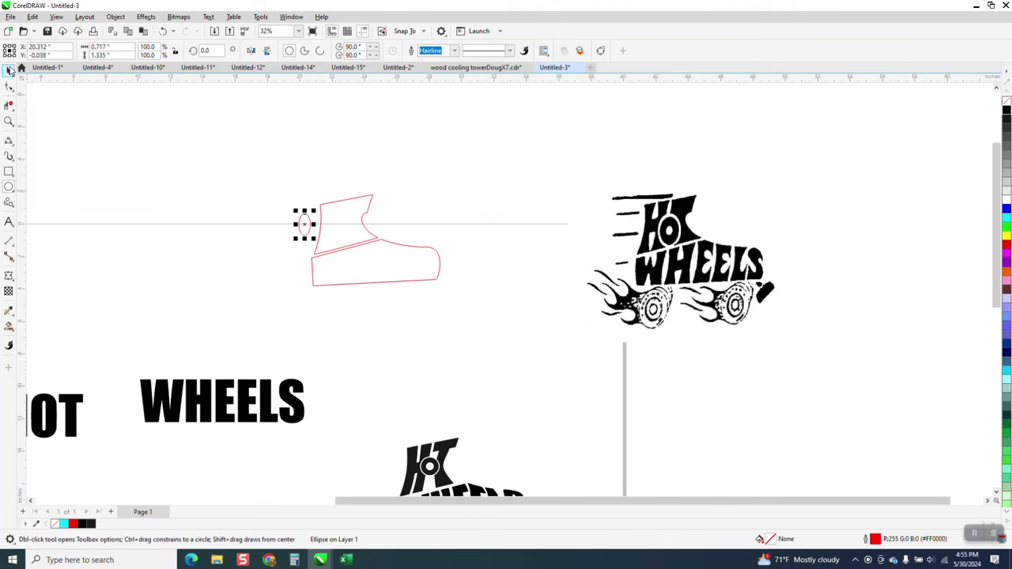
drag(305, 225, 342, 225)
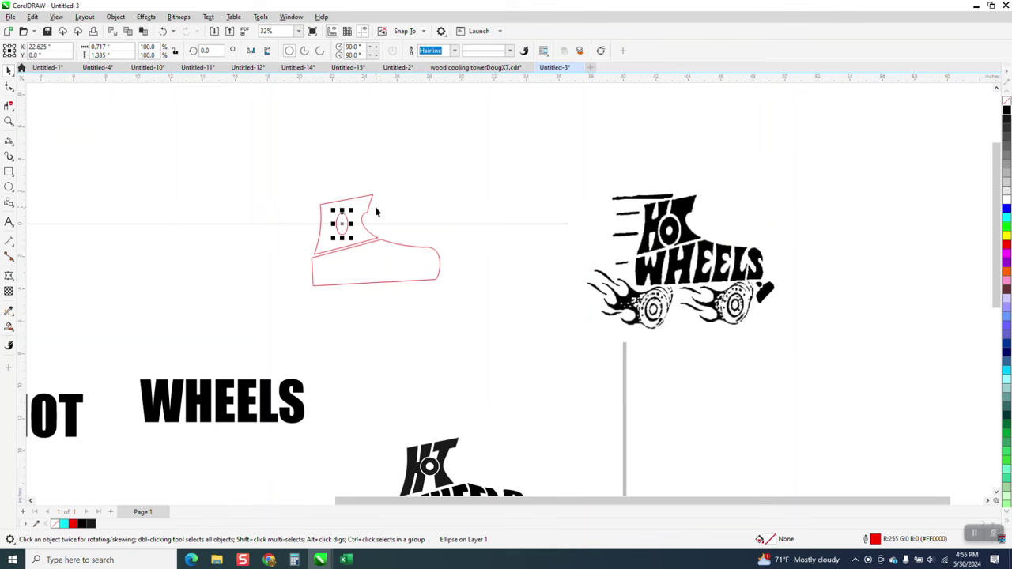
Draw two parallel, slightly slanted lines about 4 inches tall and closely spaced, crossing the middle of the HOT outline.
click(9, 121)
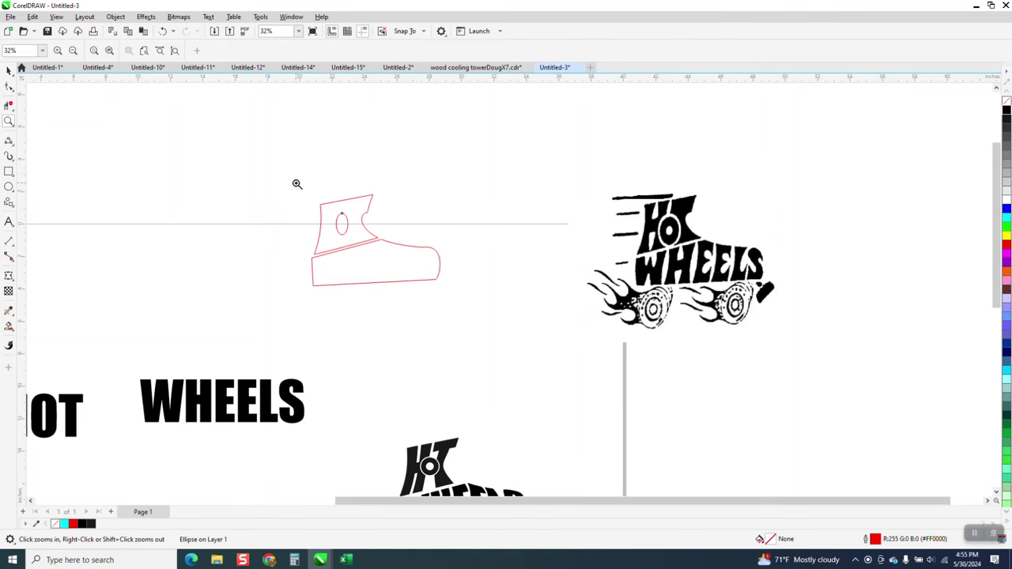
drag(606, 358, 606, 358)
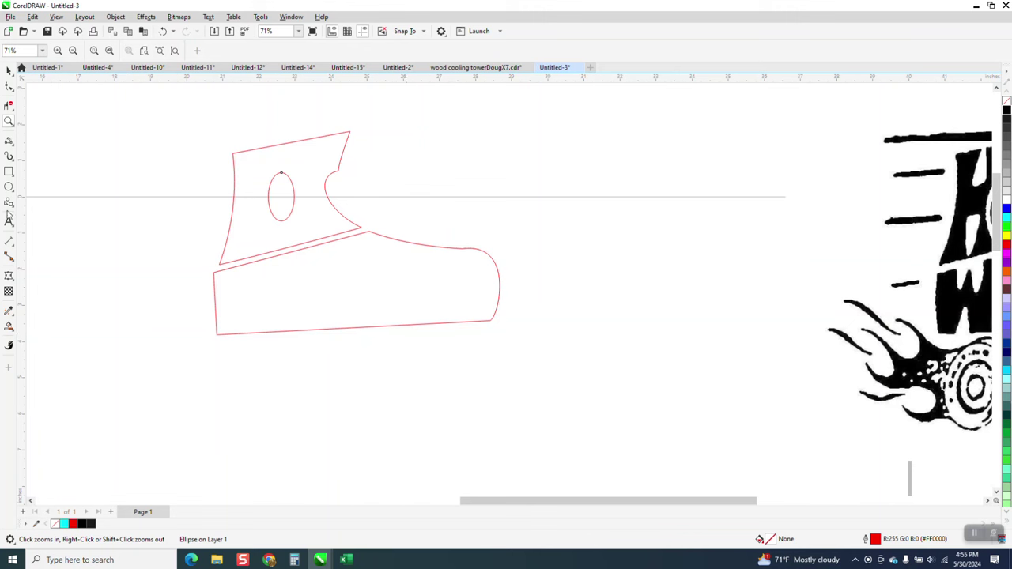
click(11, 144)
click(36, 155)
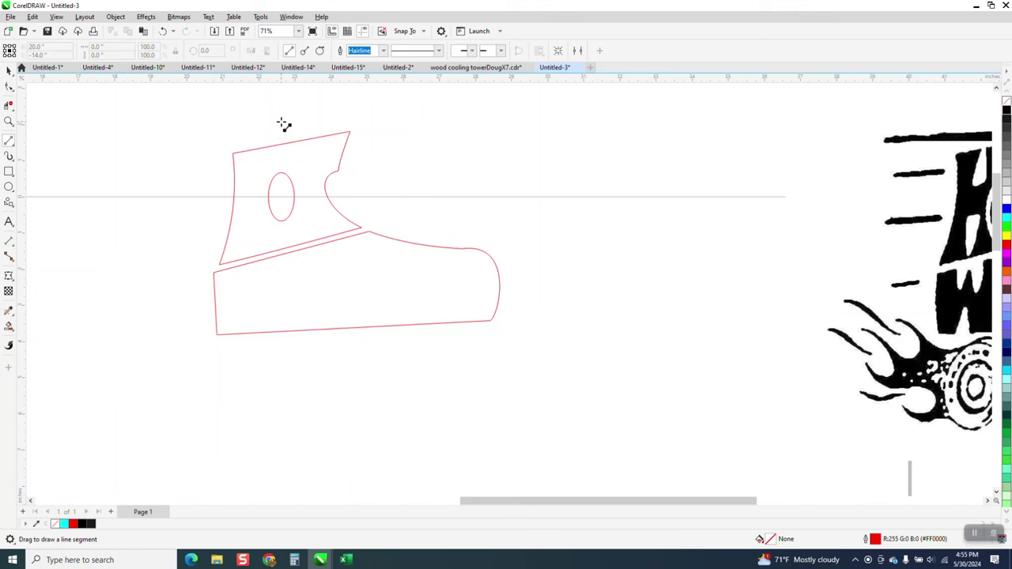
drag(280, 123, 272, 266)
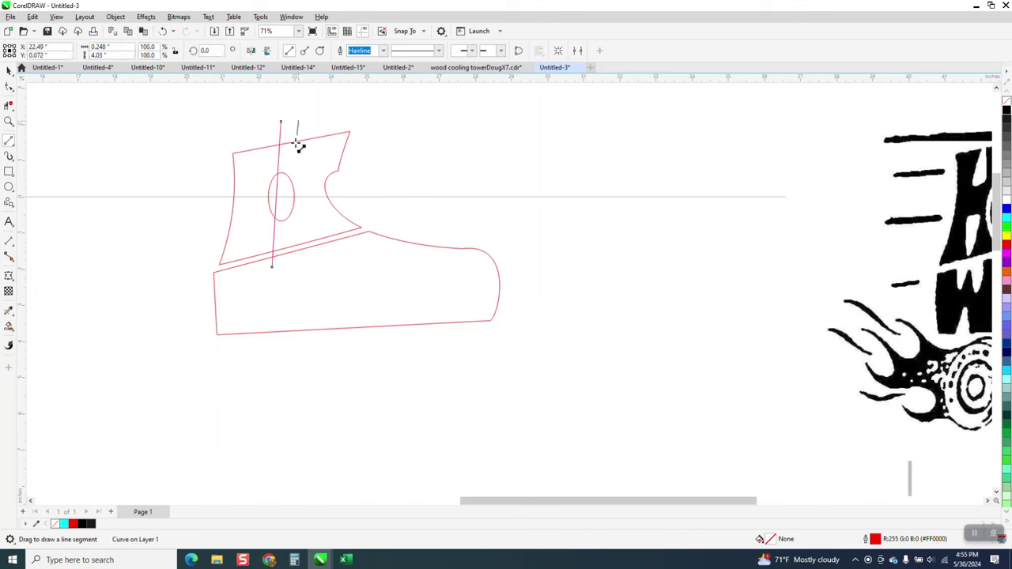
drag(296, 143, 289, 265)
click(8, 70)
drag(296, 175, 286, 174)
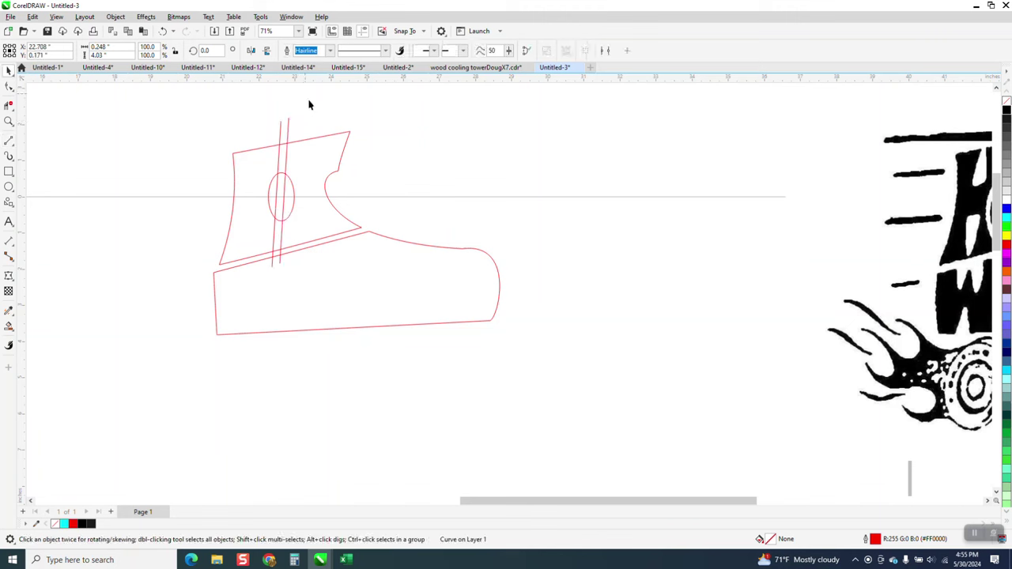
Nudge the ellipse 10 inches to the right, out of the HOT outline.
click(293, 190)
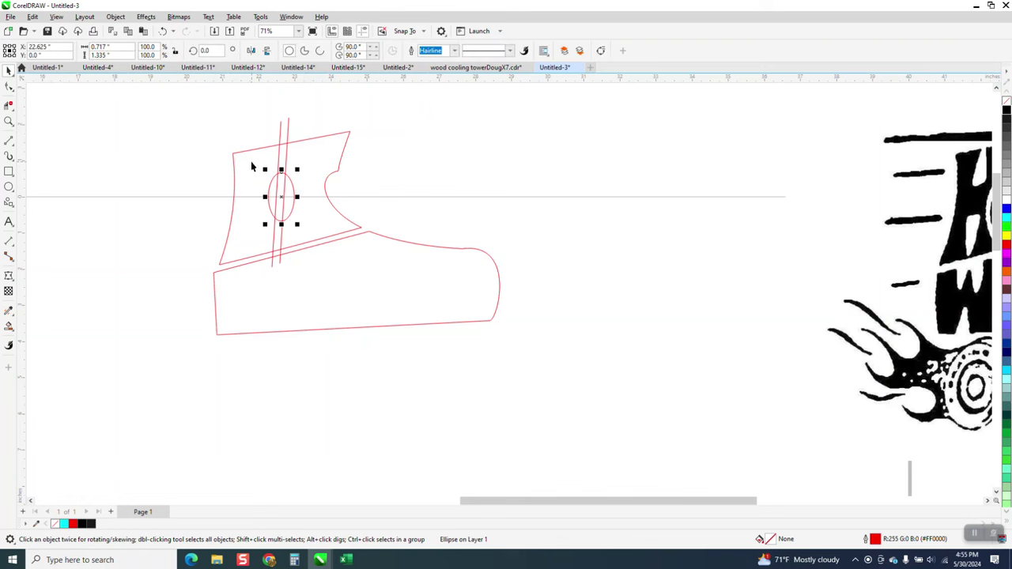
key(shift+Right)
scroll(329, 230, down, 2)
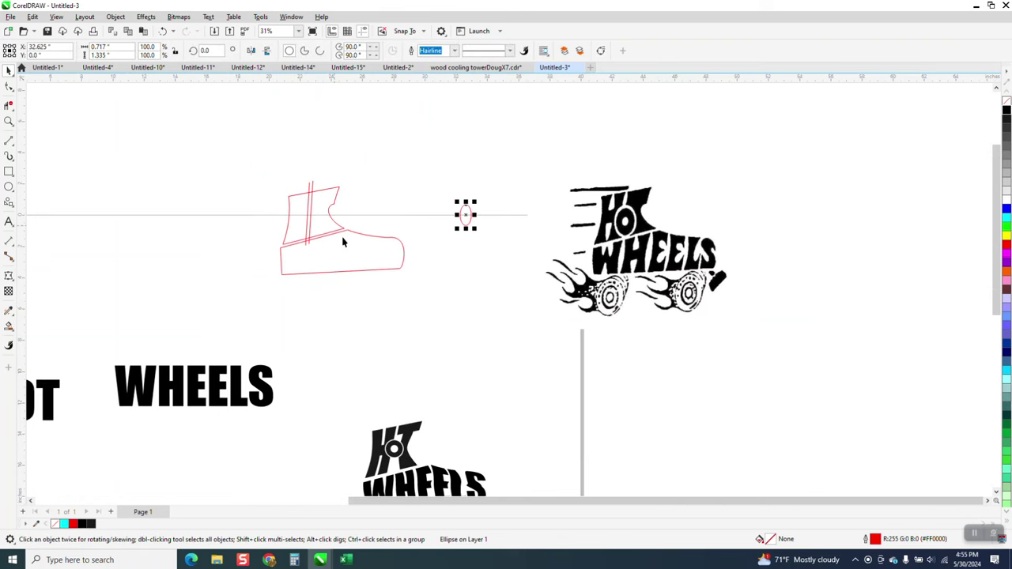
Smart Fill the HOT outline regions on either side of the two lines and nudge both filled pieces 10 inches left.
scroll(342, 242, down, 1)
click(10, 328)
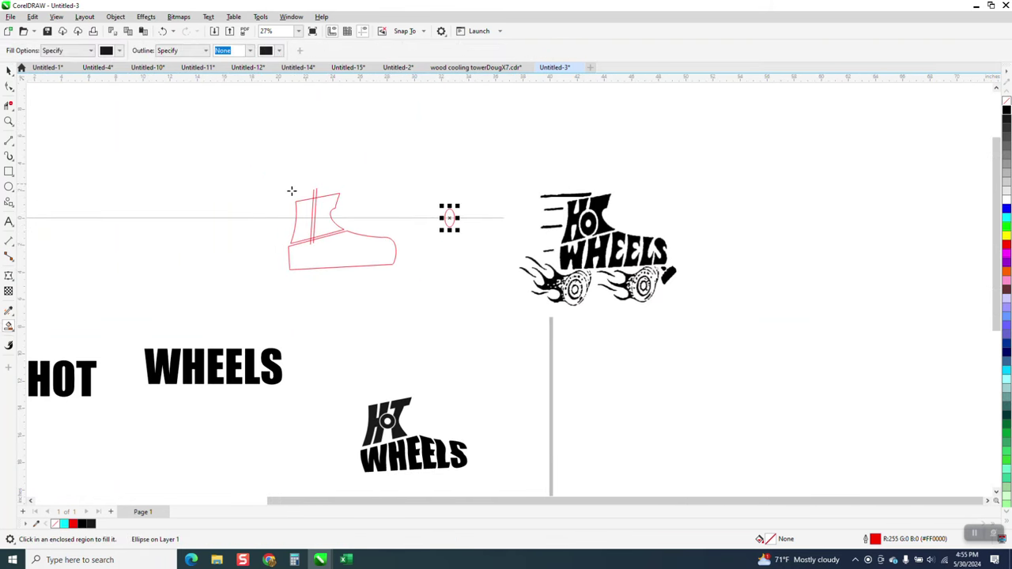
click(307, 210)
key(Left)
click(330, 196)
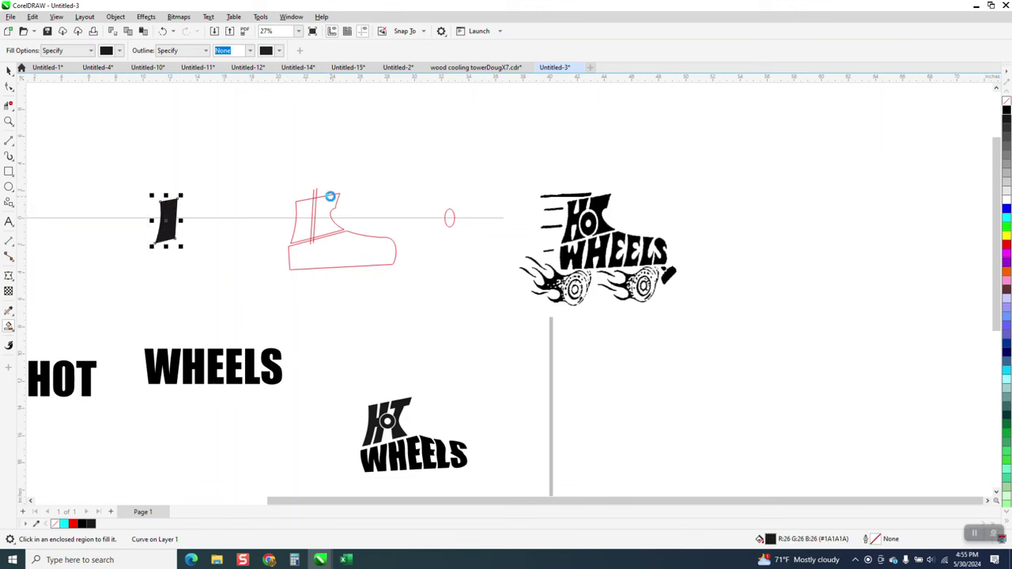
key(Left)
Remove the fill from both new pieces and give them a black outline.
click(6, 69)
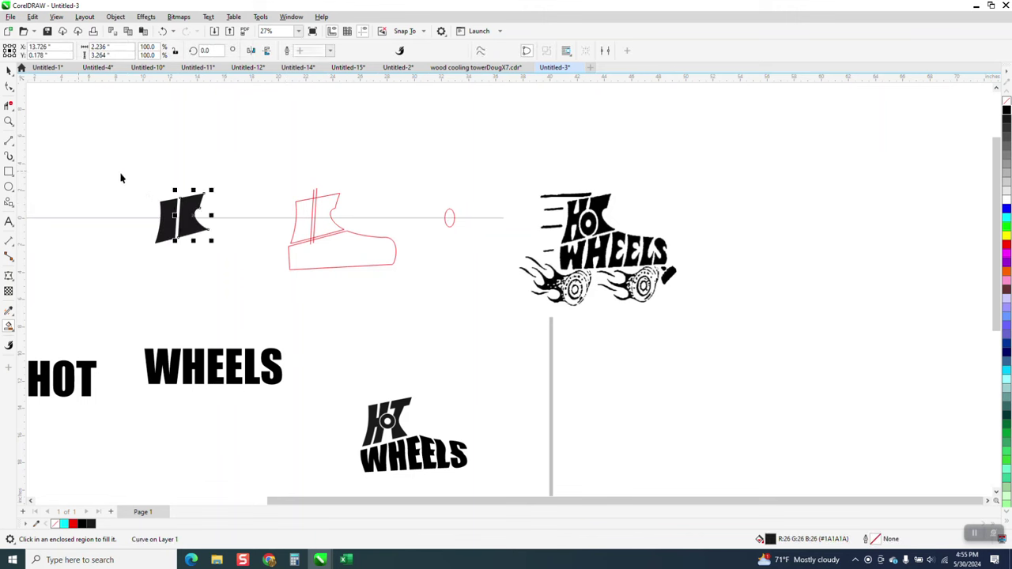
drag(122, 170, 232, 268)
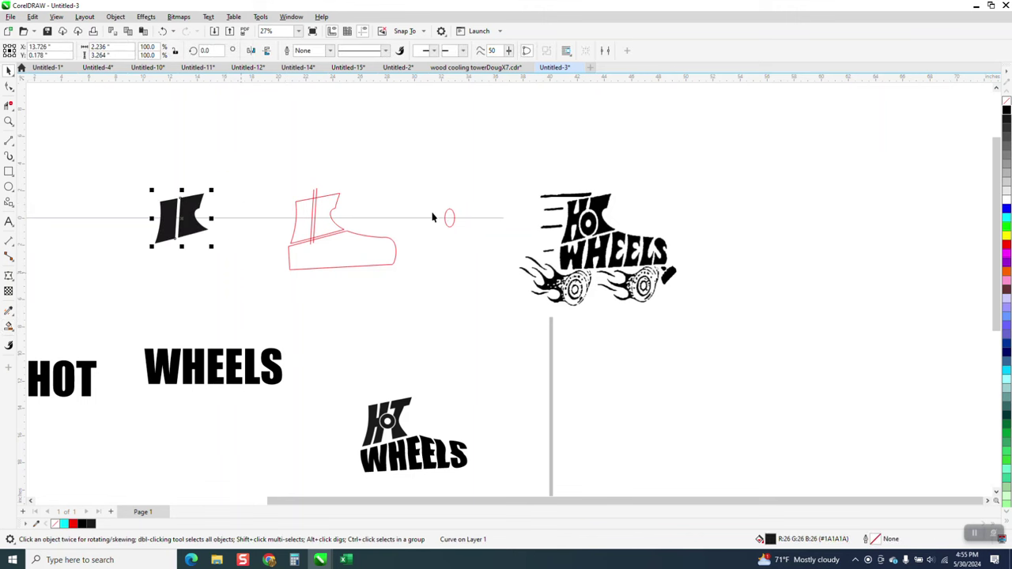
click(1006, 103)
right_click(1007, 112)
Move the letter T below the right outline piece and the letter H beside the left outline piece.
scroll(468, 214, down, 2)
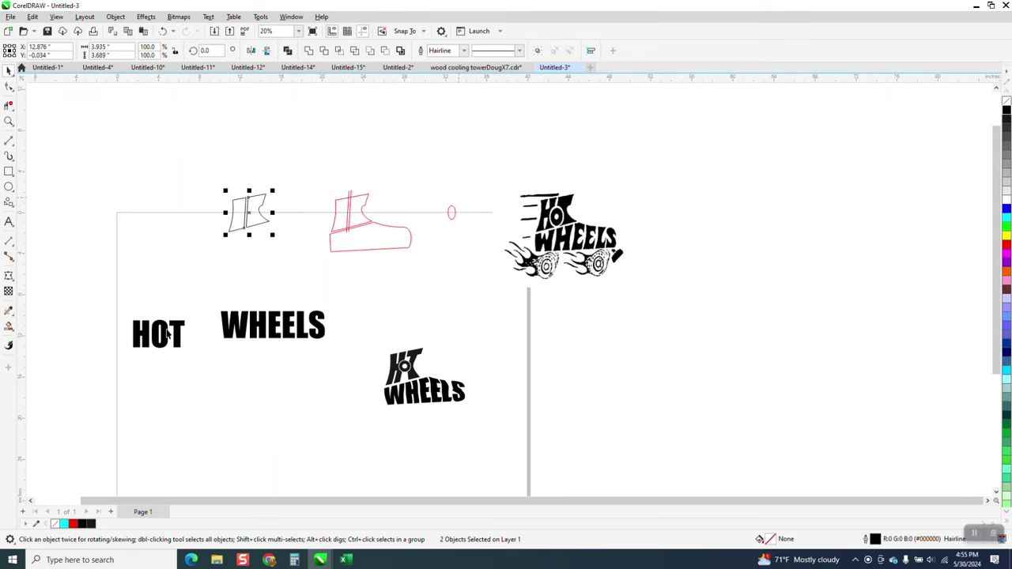
drag(176, 339, 276, 263)
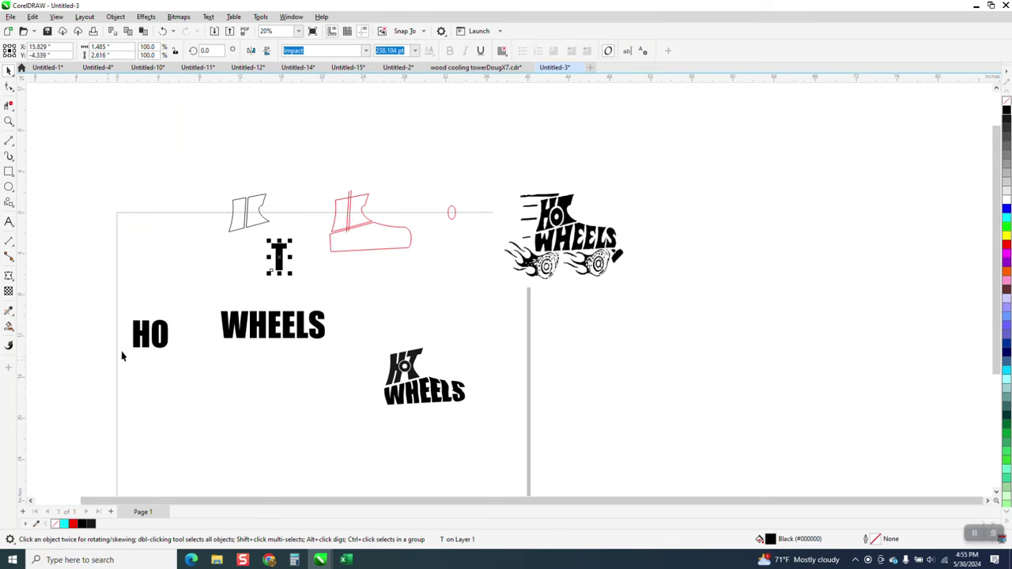
drag(142, 333, 197, 234)
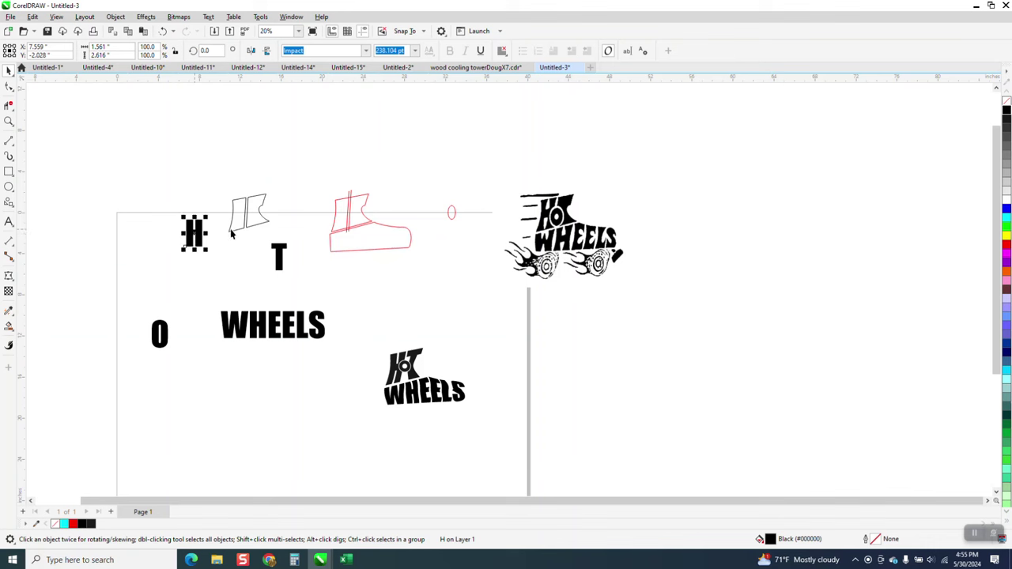
Create an envelope on the letter H from the shape of the left outline piece.
click(9, 121)
drag(158, 181, 345, 298)
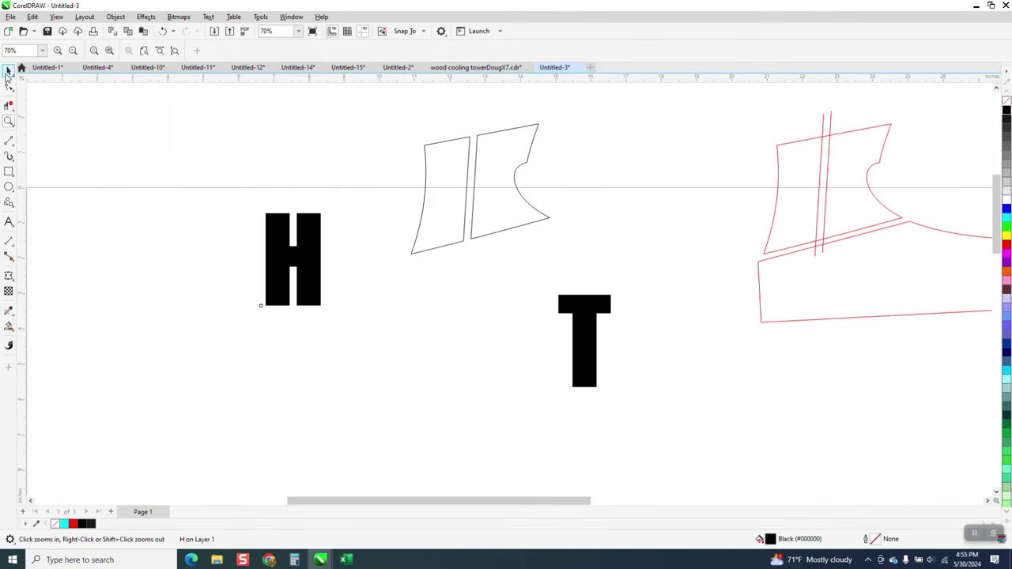
click(8, 71)
click(146, 16)
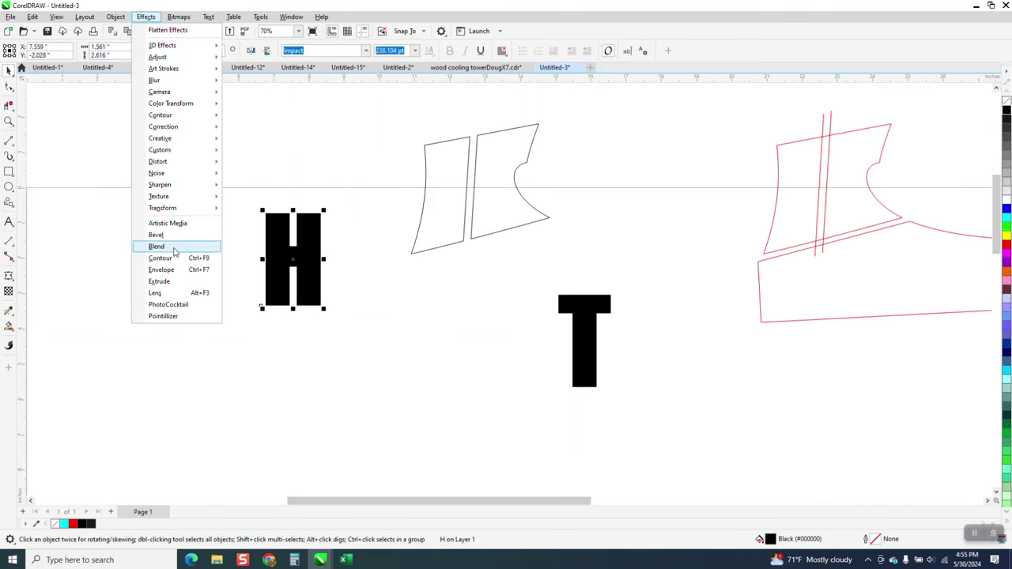
key(Escape)
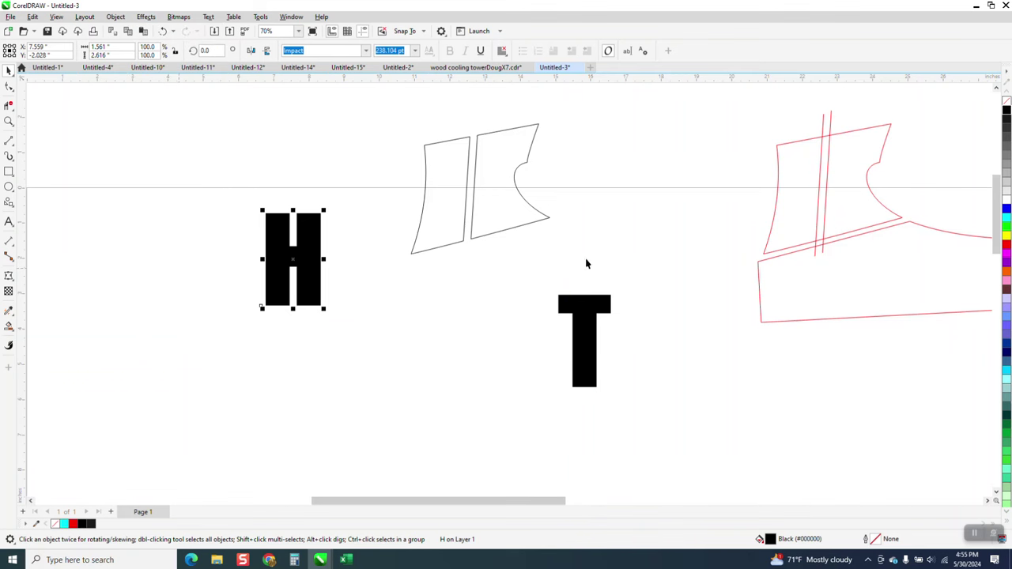
key(ctrl+F7)
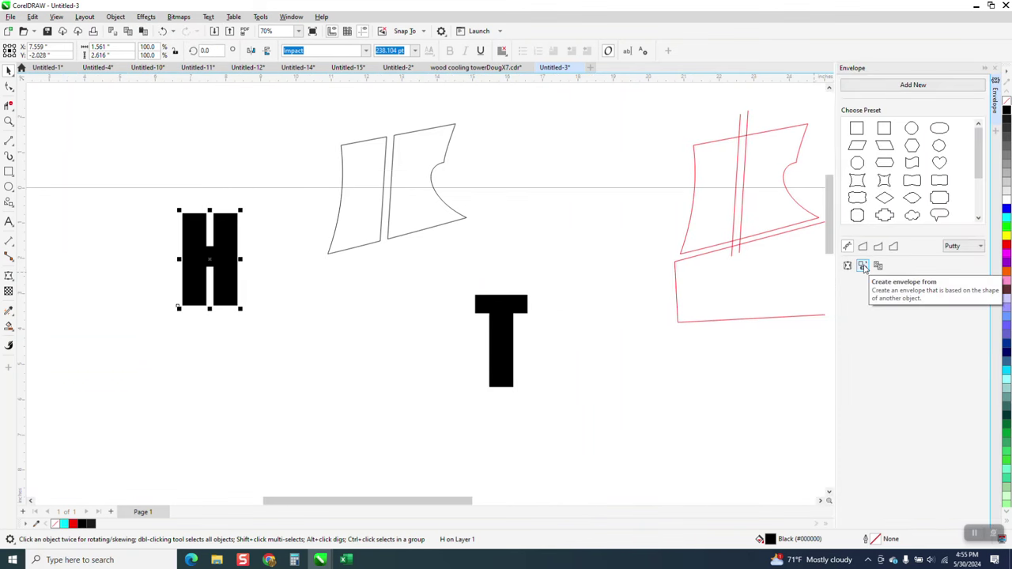
click(863, 268)
click(353, 179)
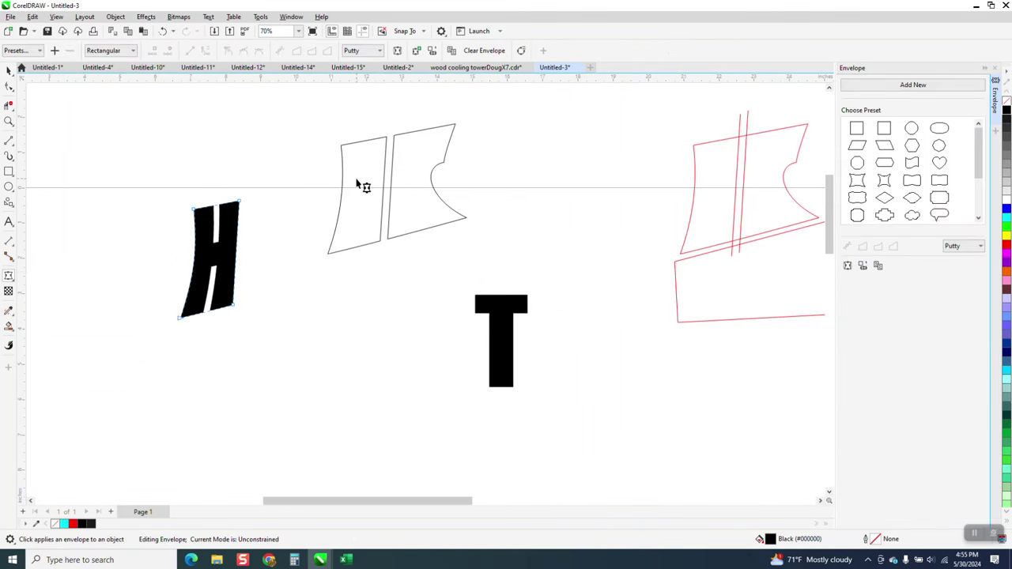
click(7, 71)
Create an envelope on the letter T from the shape of the right outline piece, which has the ankle notch.
click(497, 314)
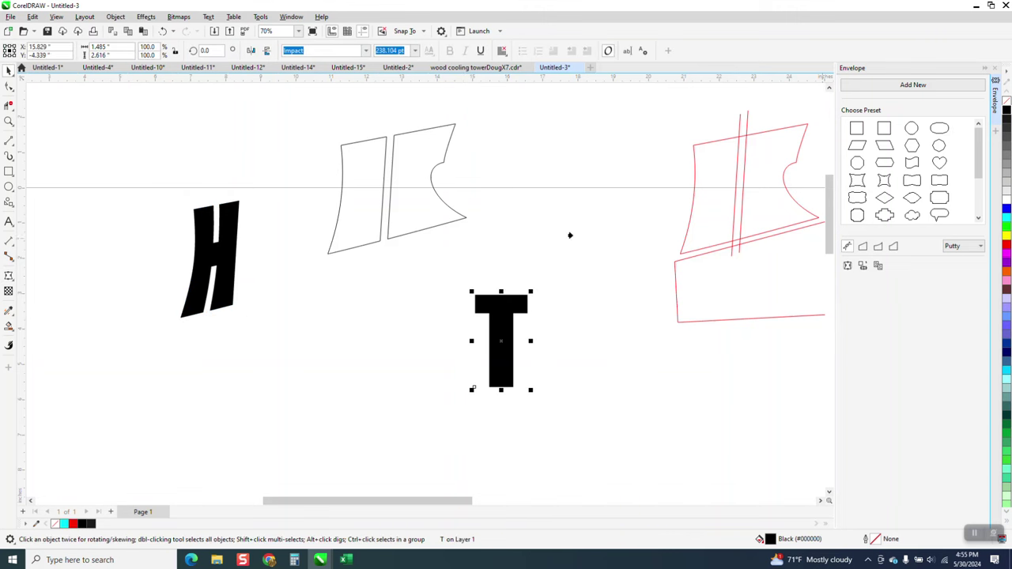
click(408, 169)
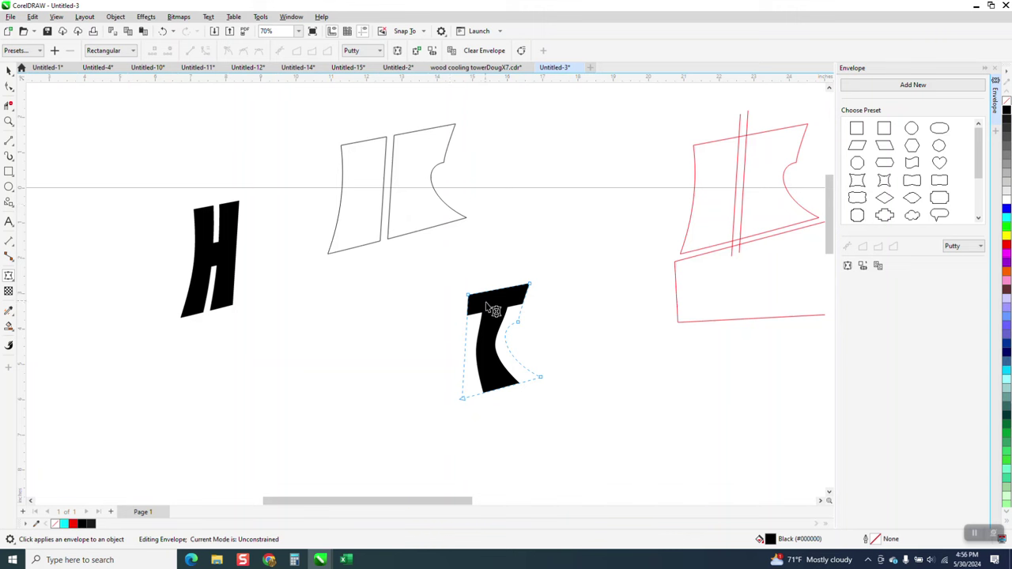
click(7, 72)
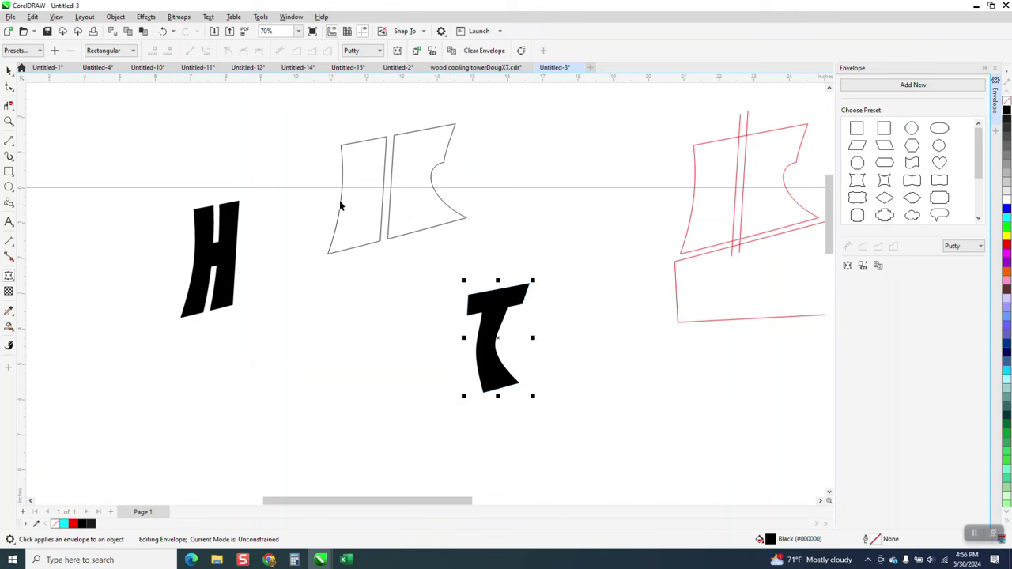
Align the warped T onto the right outline piece and the warped H onto the left outline piece.
shift+click(429, 220)
key(t)
key(c)
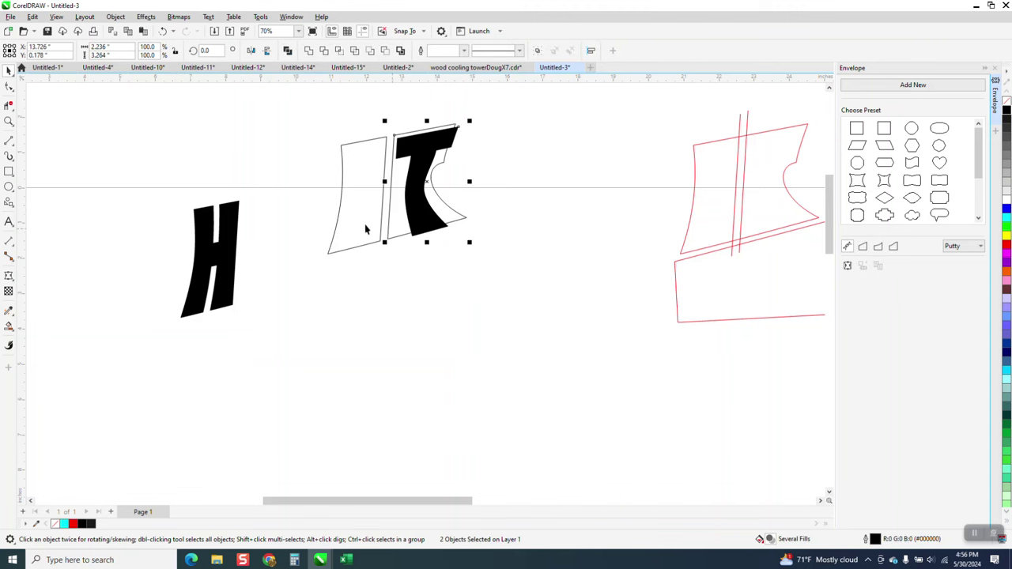
click(229, 248)
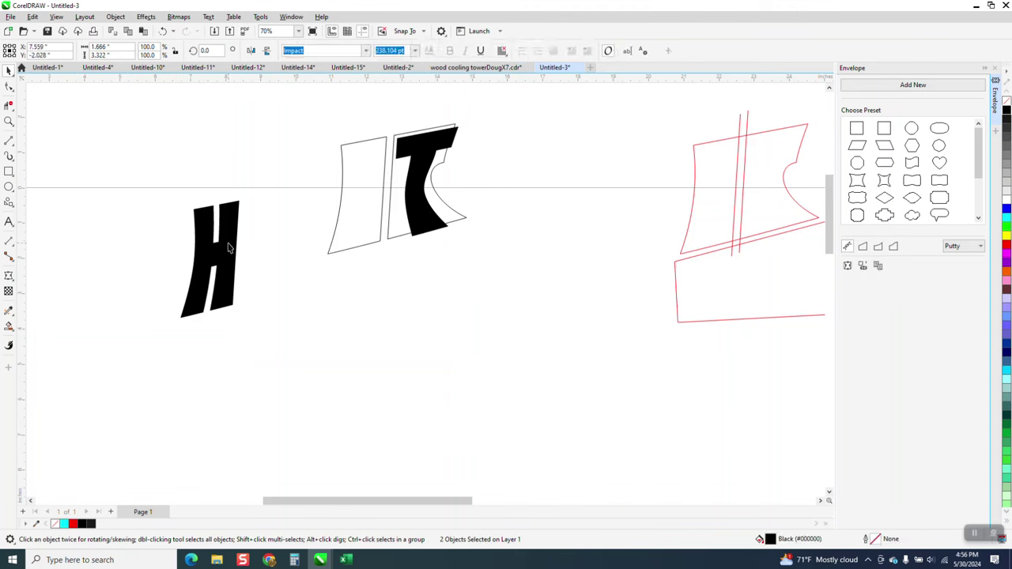
shift+click(350, 204)
key(t)
key(c)
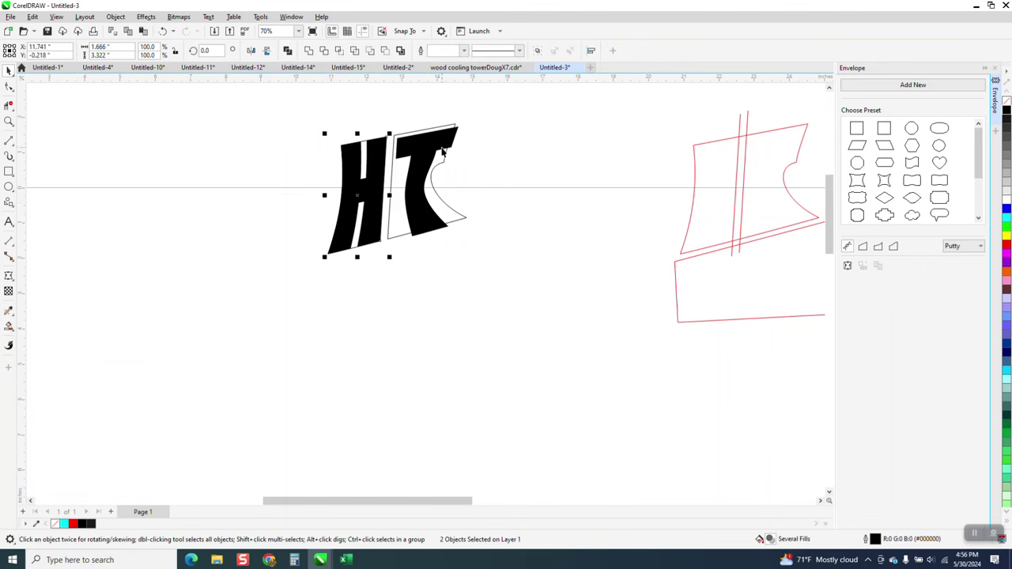
Shift the warped T slightly up and left so its upper edge meets the top of its outline piece.
click(8, 121)
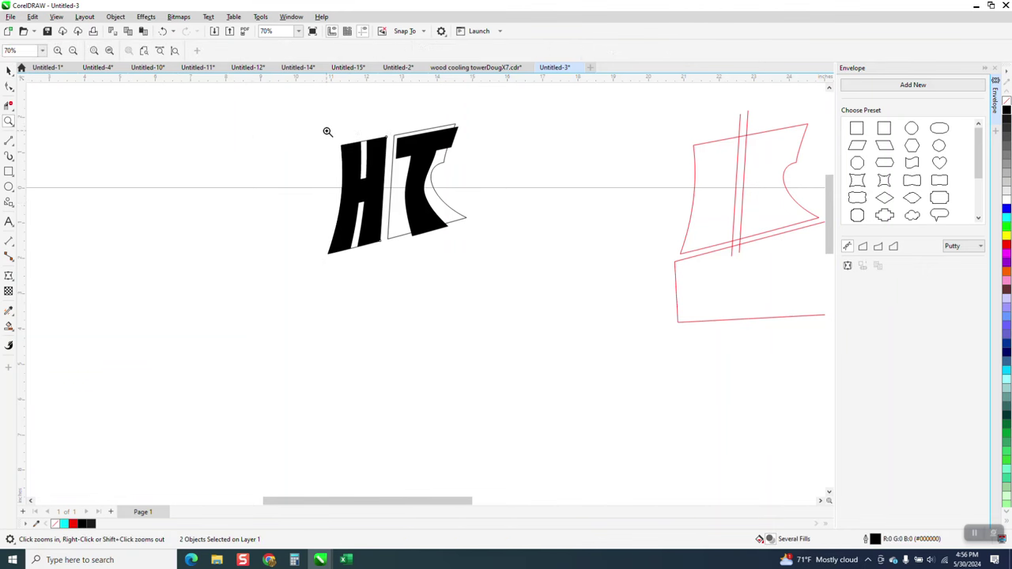
drag(328, 132, 551, 271)
click(9, 70)
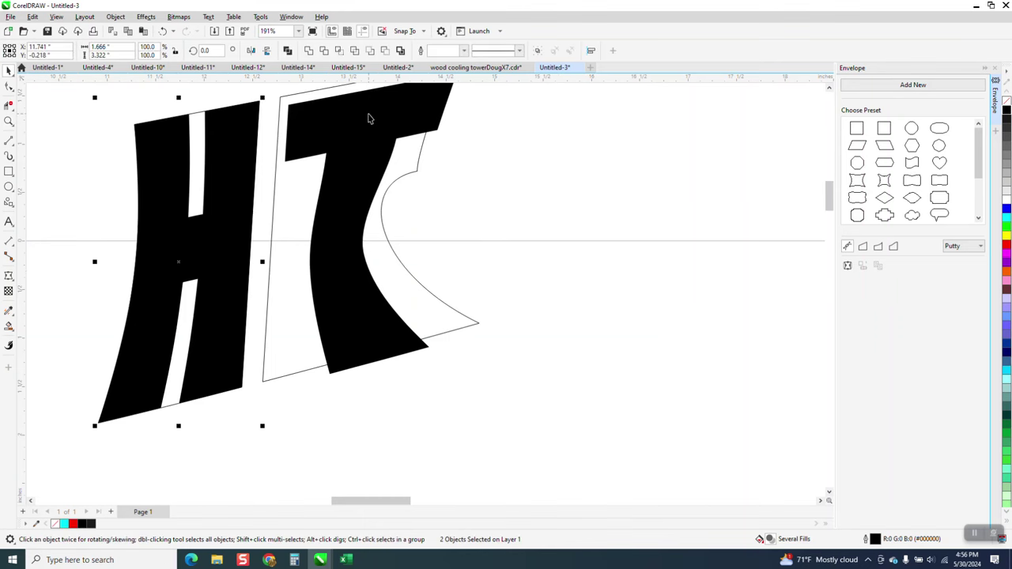
click(368, 110)
scroll(455, 225, down, 1)
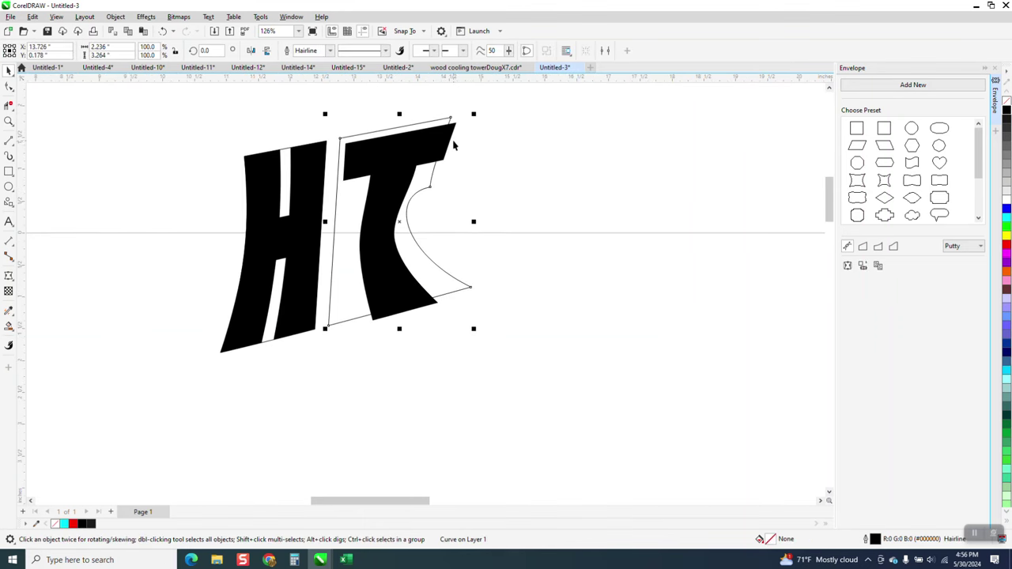
click(347, 148)
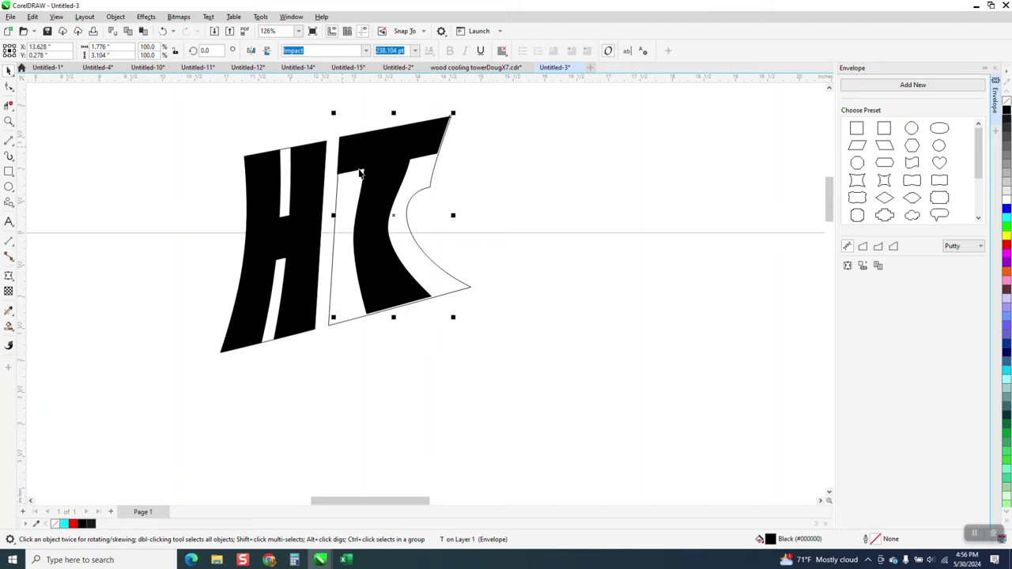
Delete the two slanted dividing lines from the red HOT outline.
scroll(355, 310, down, 2)
scroll(337, 322, down, 2)
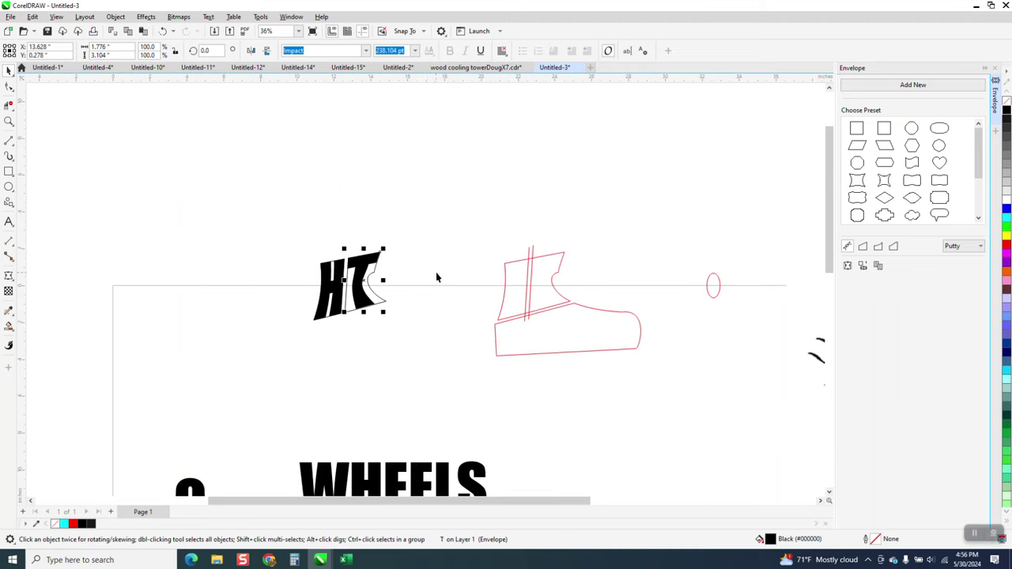
scroll(427, 281, down, 1)
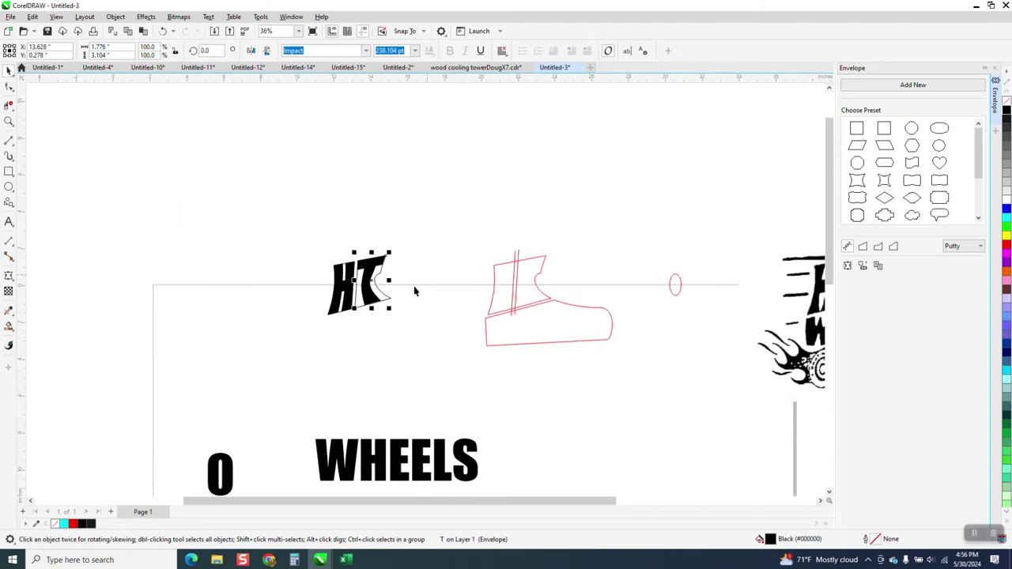
click(516, 272)
click(511, 224)
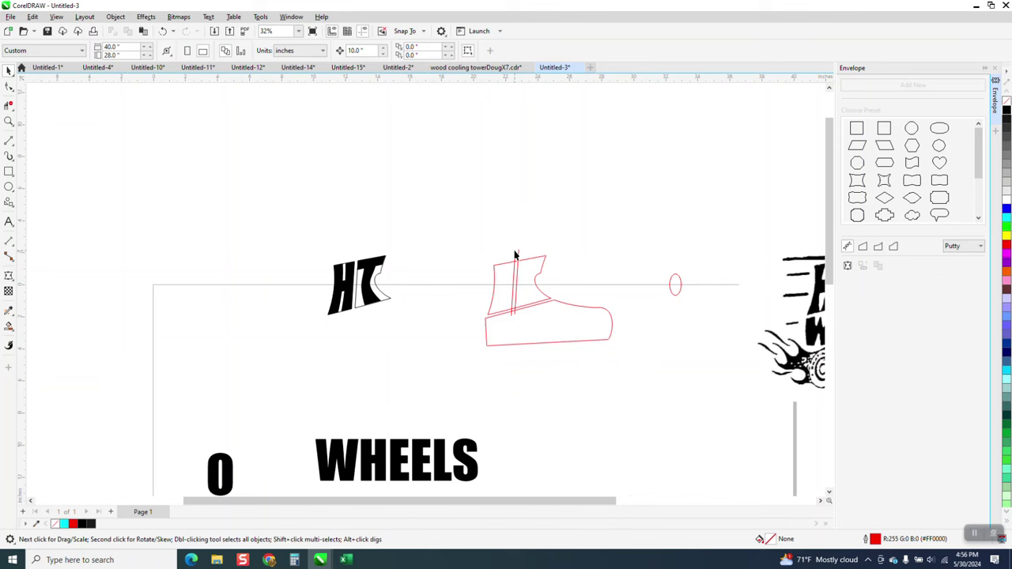
click(515, 253)
key(Delete)
click(519, 254)
key(Delete)
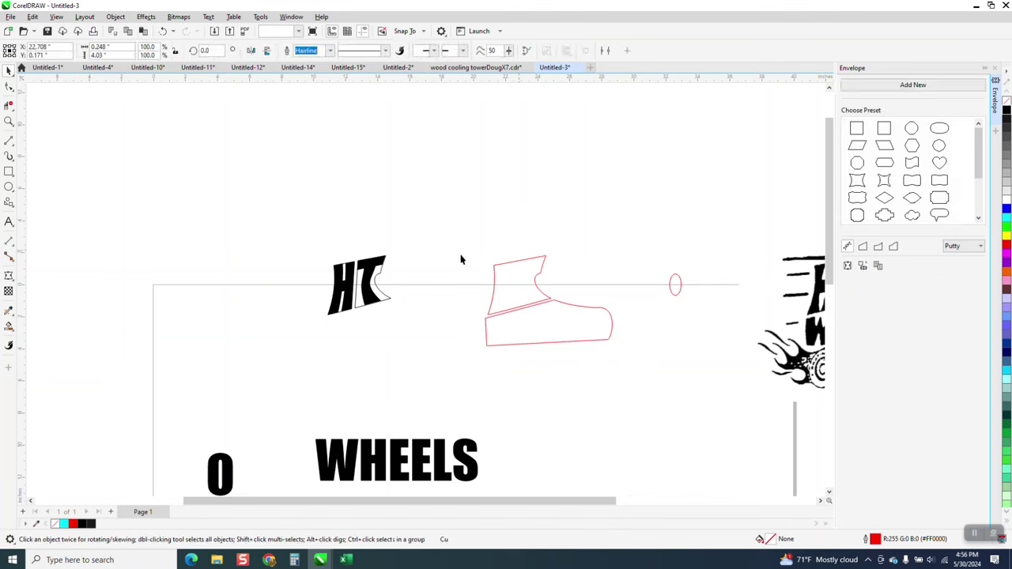
Nudge both black outline pieces 10 inches up, away from the warped H and T.
click(366, 260)
key(Up)
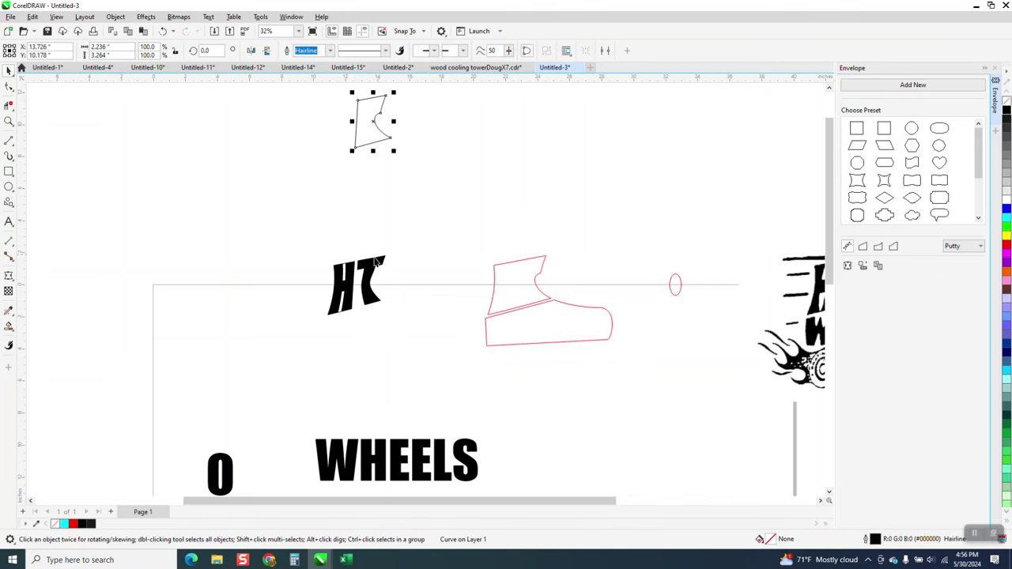
click(350, 267)
key(Up)
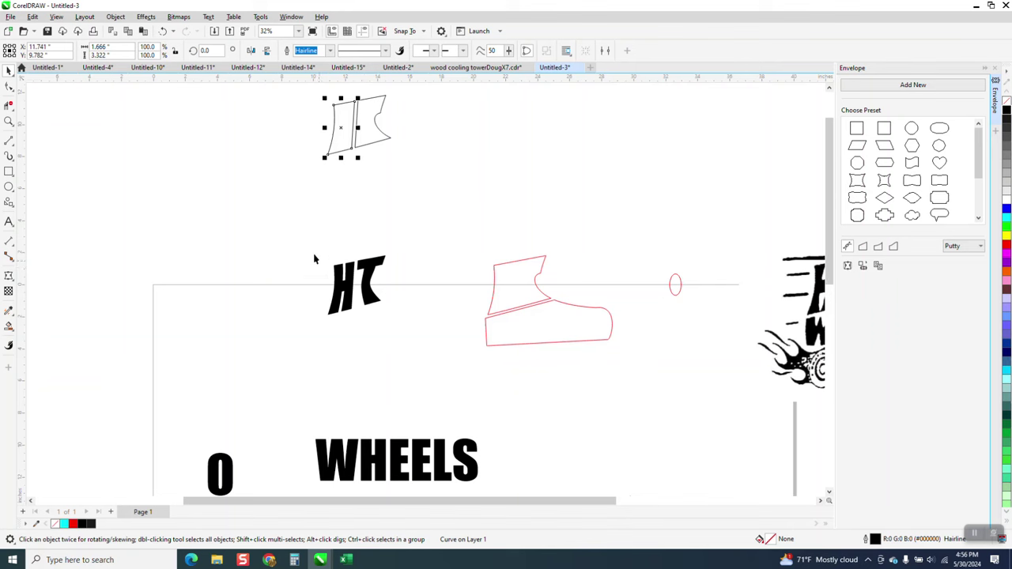
Nudge the warped H and T 10 inches right onto the red HOT outline, remove their fill and give them black outlines.
drag(308, 243, 427, 325)
key(Right)
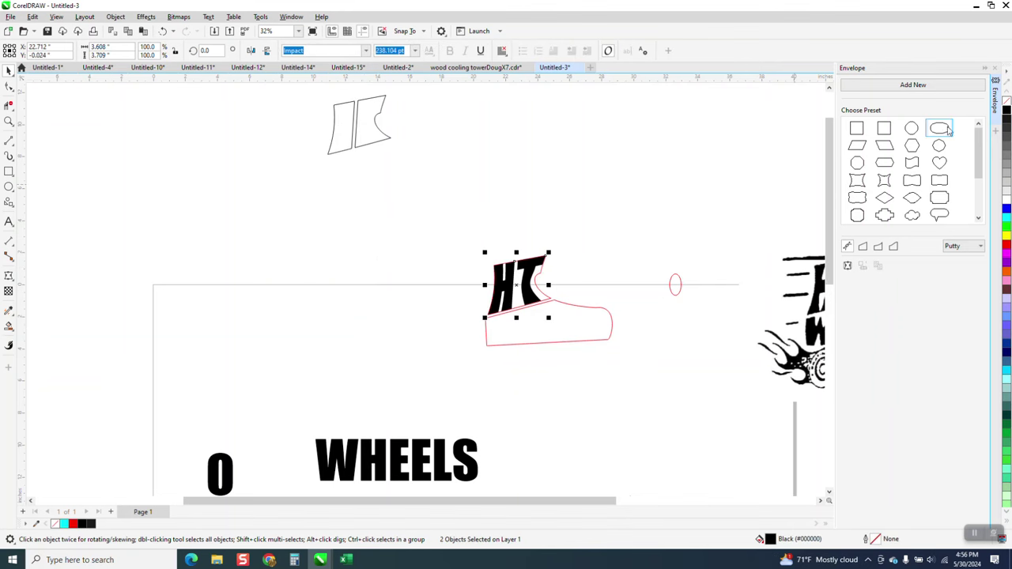
click(1006, 103)
right_click(1007, 112)
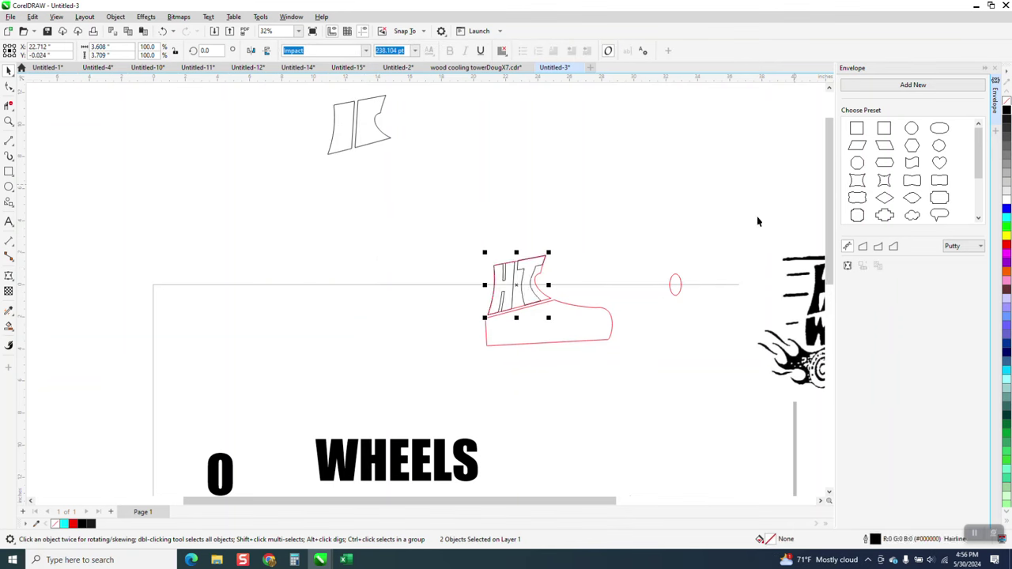
Nudge the red ellipse 10 inches left, then widen and position it between the H and T at about 0.96 by 1.34 inches.
click(9, 121)
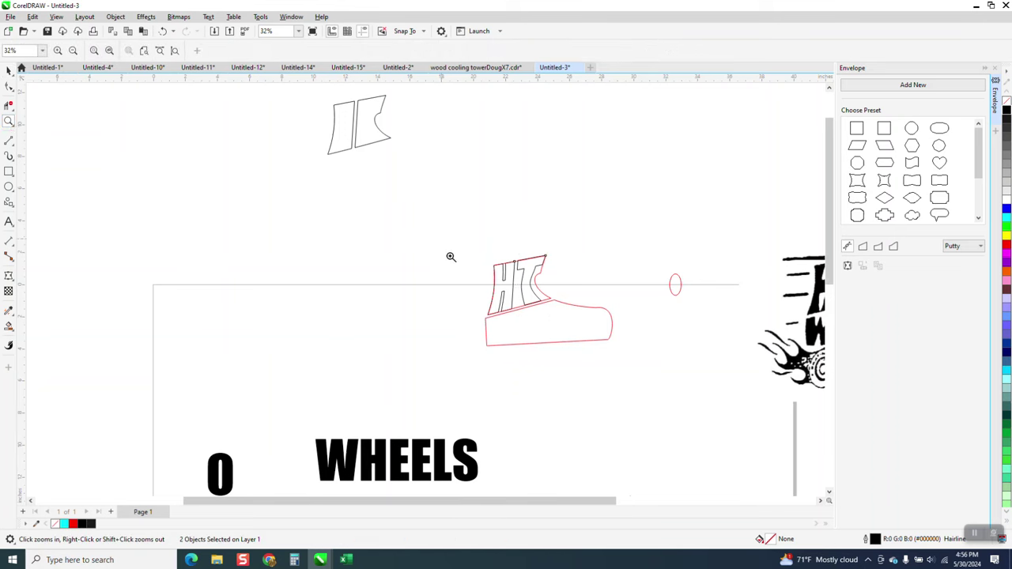
drag(450, 258, 711, 374)
click(8, 70)
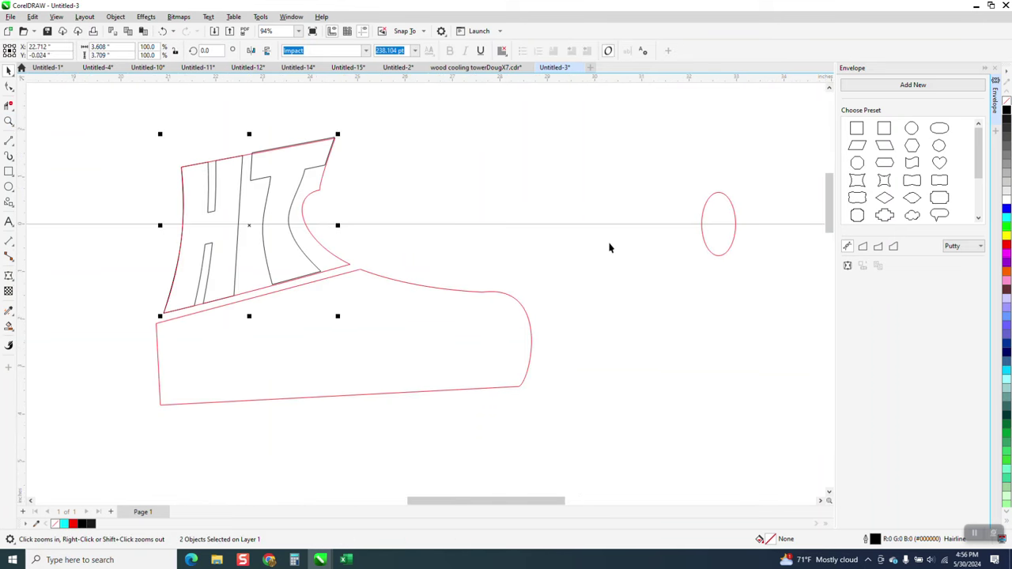
click(711, 247)
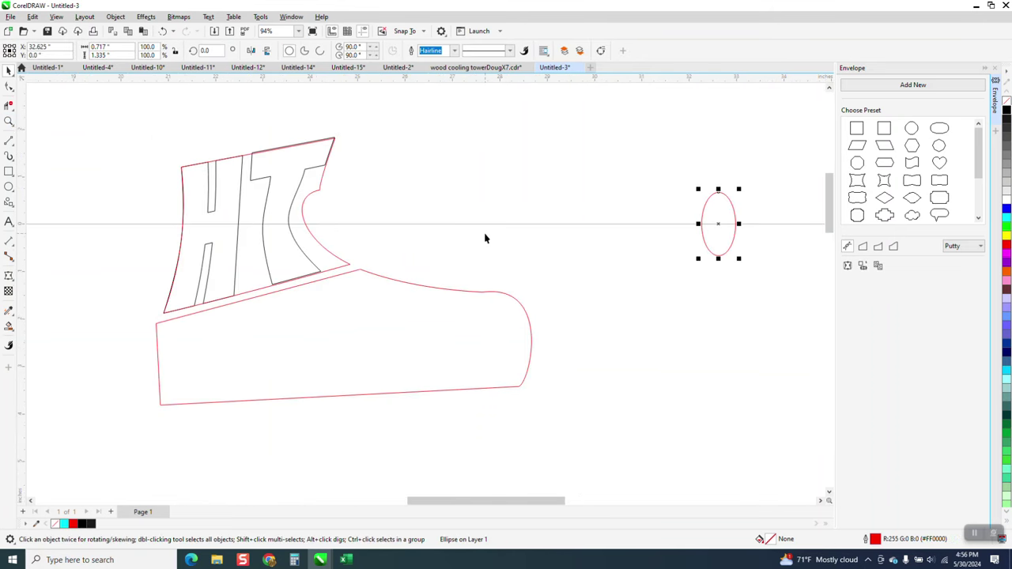
key(shift+Left)
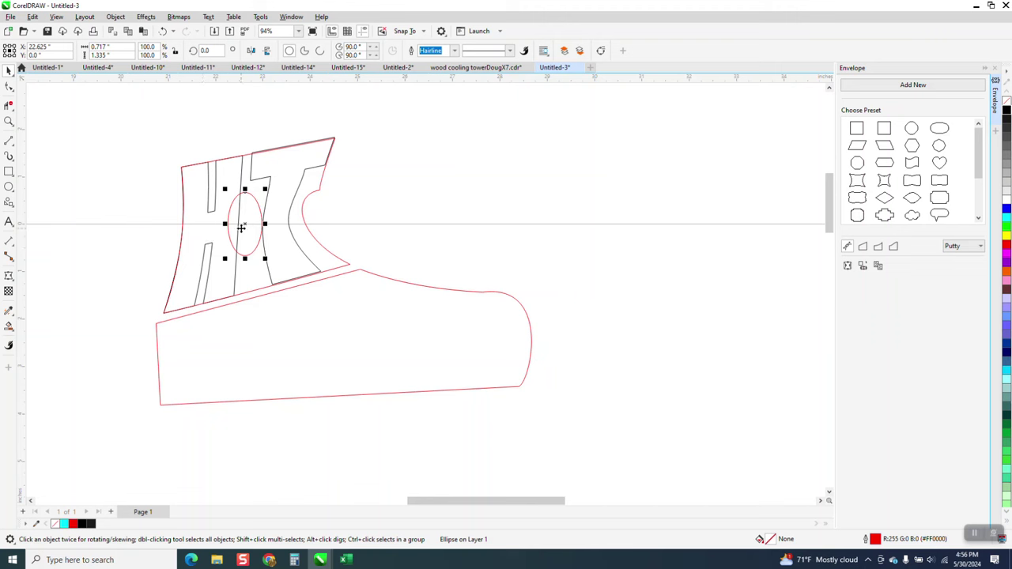
mouse_move(241, 227)
mouse_down()
mouse_move(256, 219)
mouse_move(246, 234)
mouse_move(286, 229)
mouse_move(246, 229)
mouse_up()
click(355, 208)
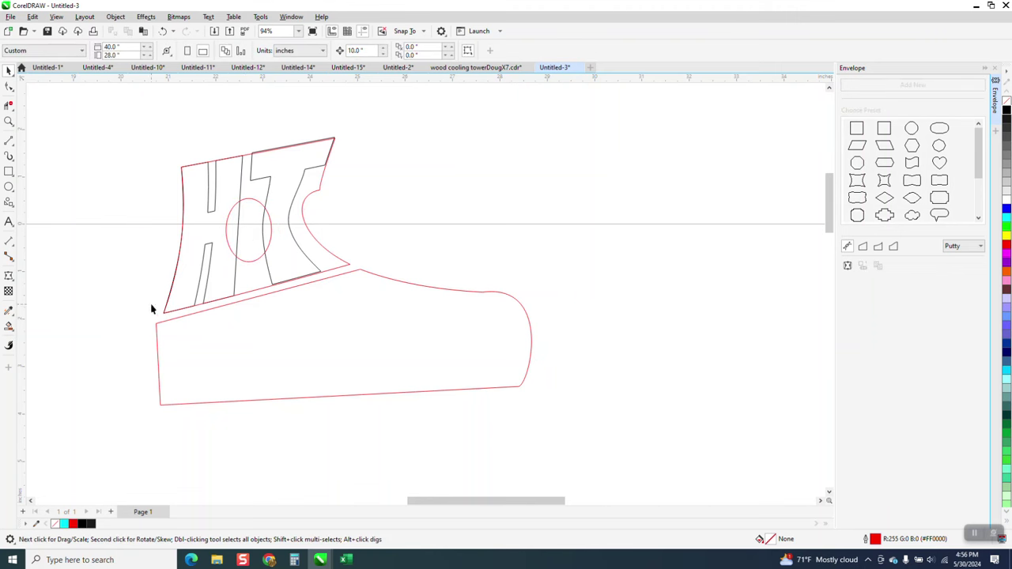
click(10, 326)
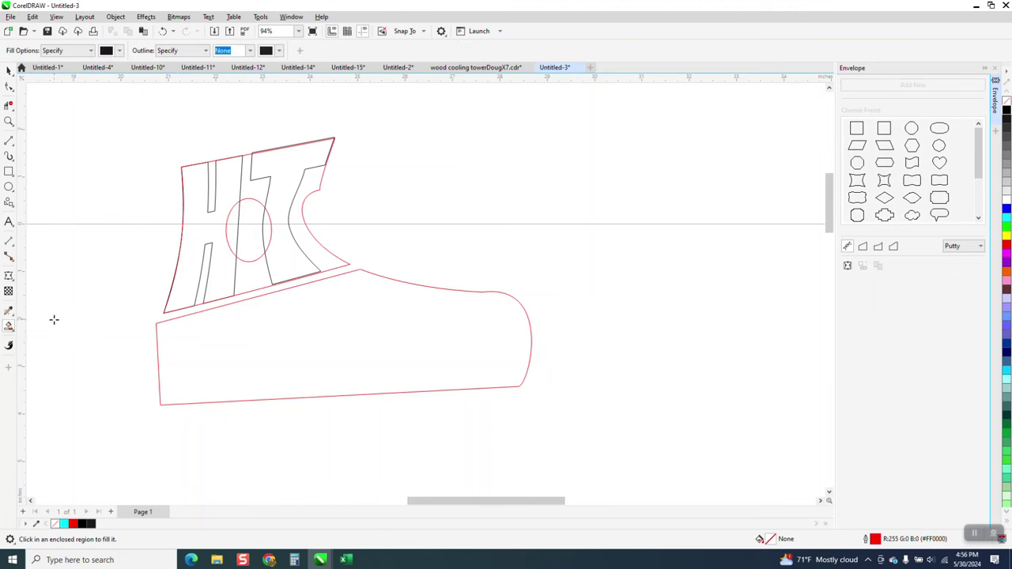
click(199, 210)
click(164, 31)
Nudge the red HOT outline 10 inches right, away from the H and T.
scroll(506, 197, down, 2)
click(9, 71)
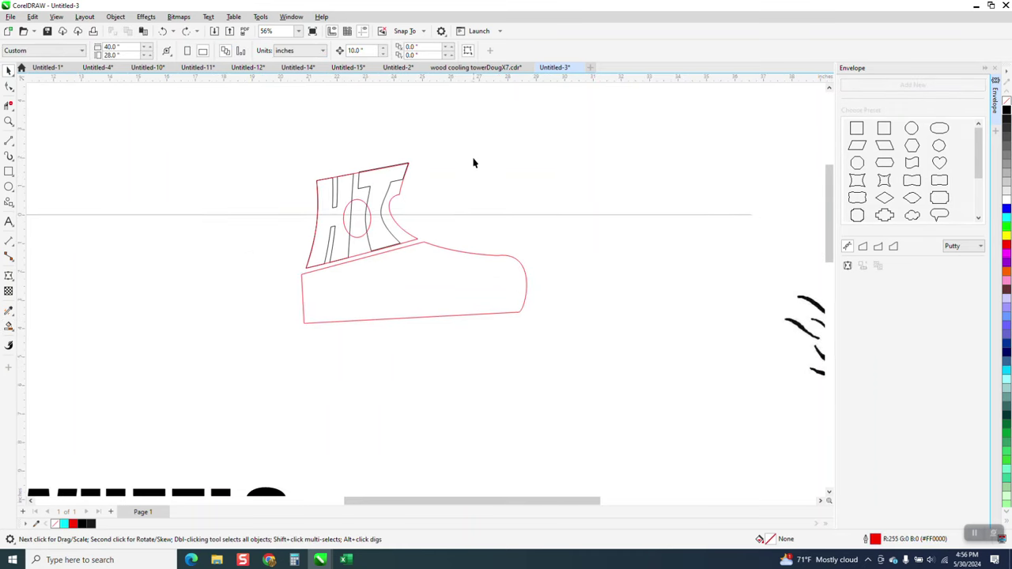
click(397, 204)
key(Right)
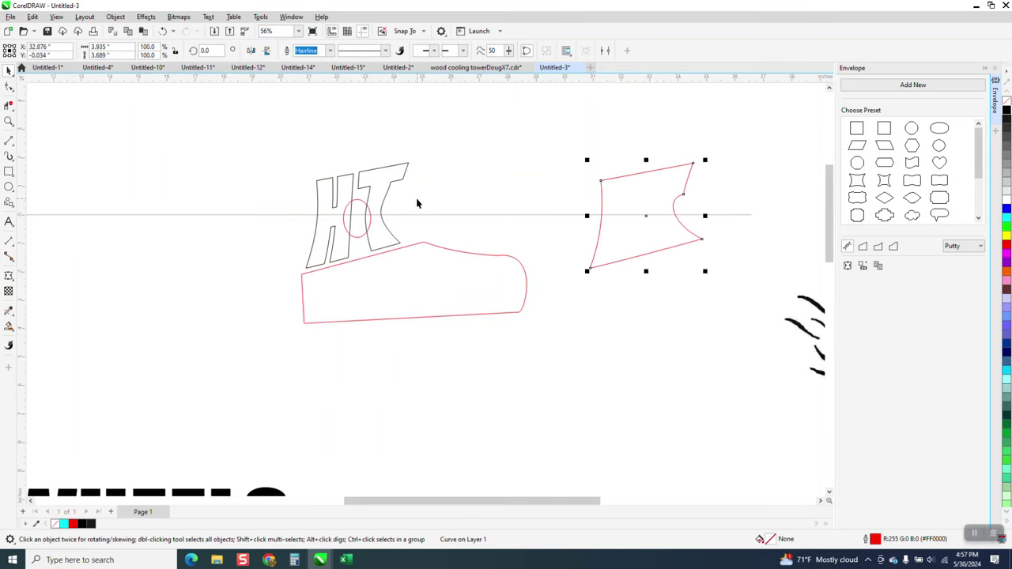
Smart-fill the H and T areas outside the ellipse with dark black and no outline.
click(8, 326)
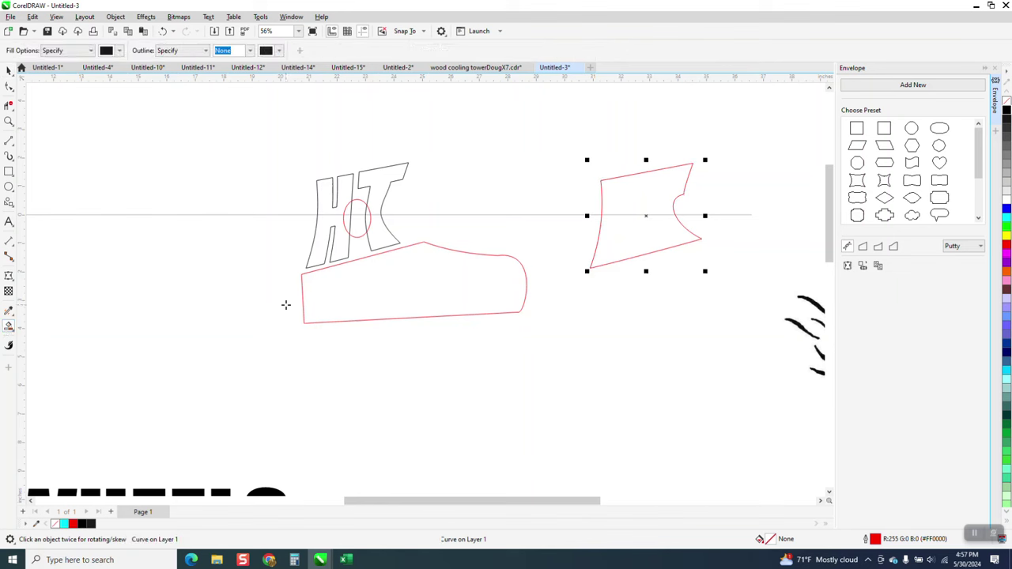
click(329, 251)
click(385, 241)
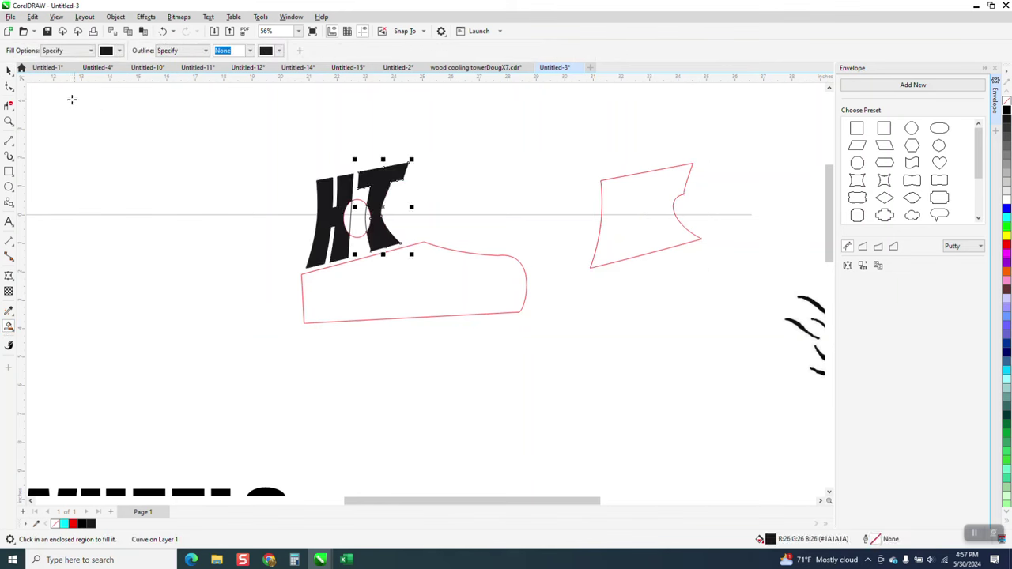
click(9, 70)
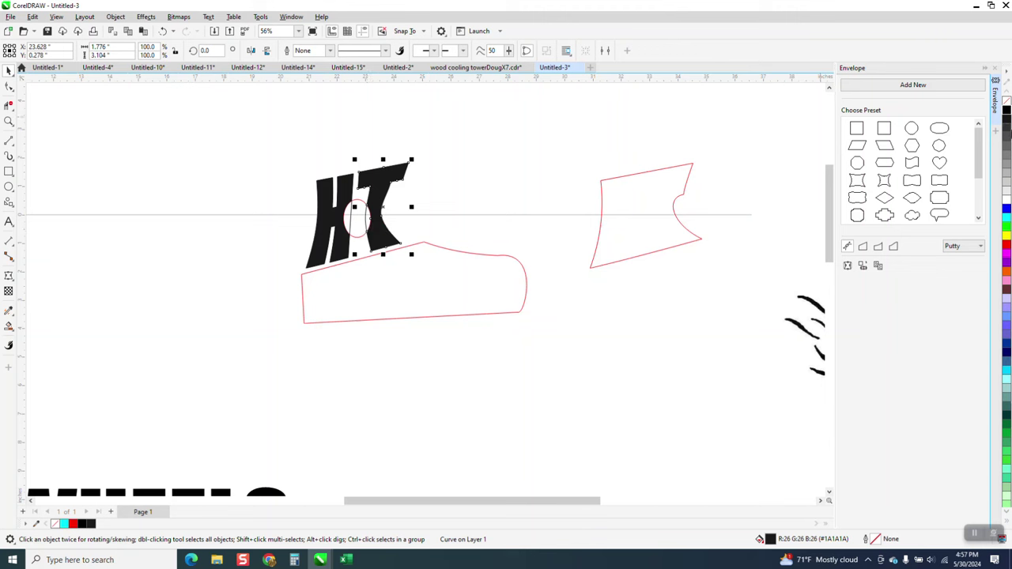
Nudge the filled T and H 10 inches left and delete the unfilled letters they were made from.
click(554, 133)
click(380, 195)
click(527, 155)
click(380, 171)
key(Left)
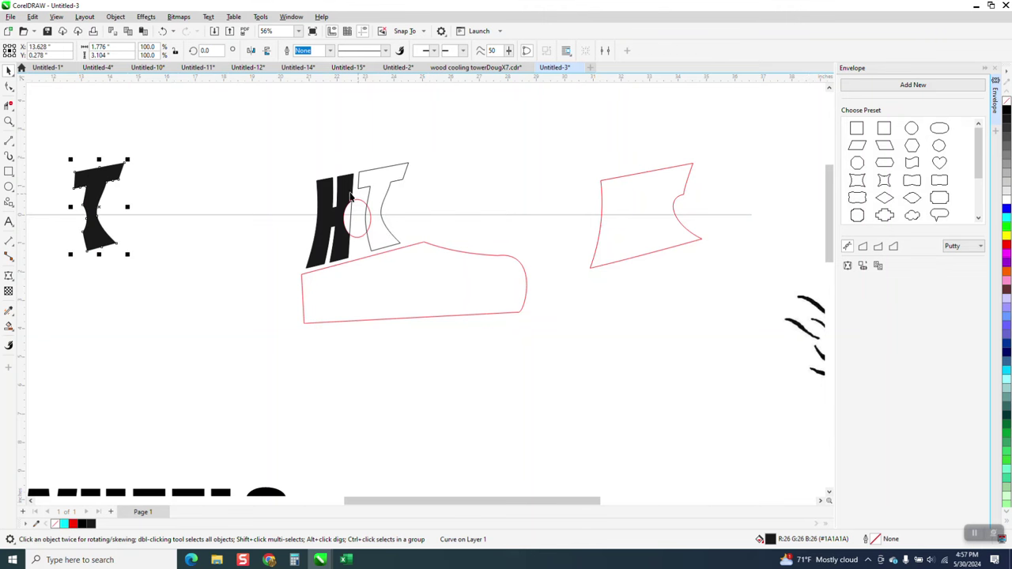
click(348, 191)
key(Left)
click(385, 194)
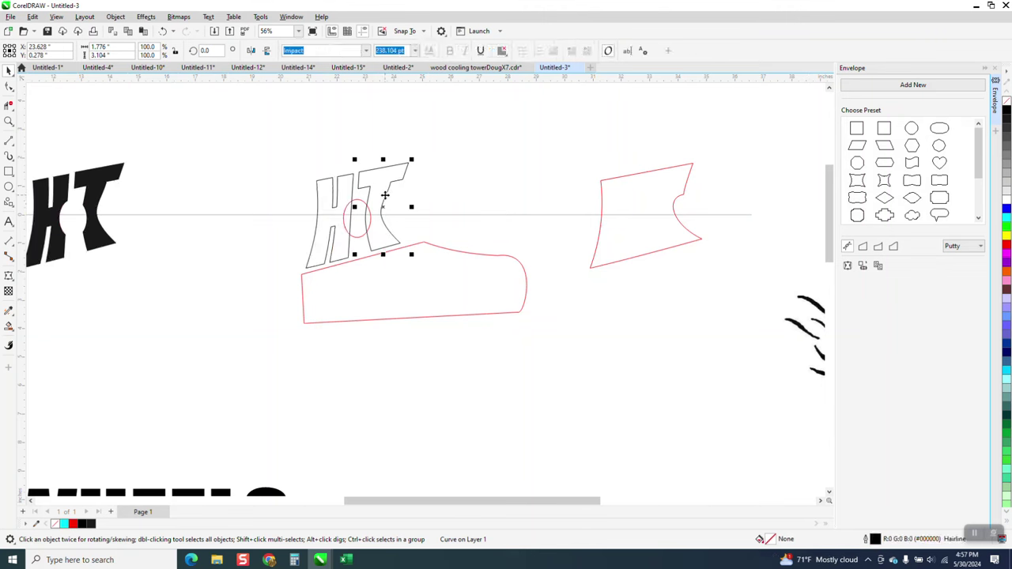
key(Delete)
Select the filled H and T together and nudge them 10 inches right, back around the red ellipse.
scroll(362, 177, down, 2)
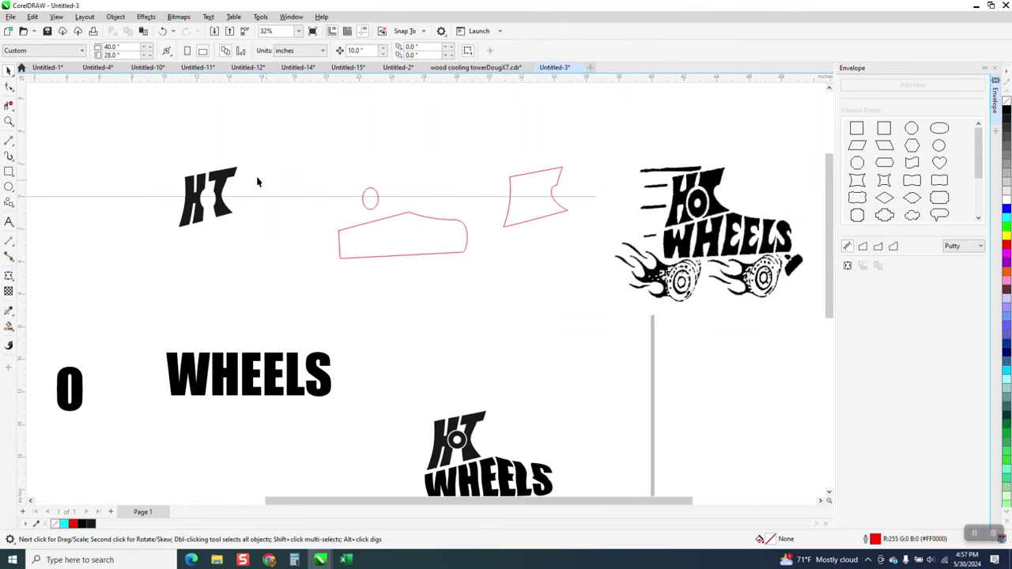
drag(196, 240, 342, 261)
key(Down)
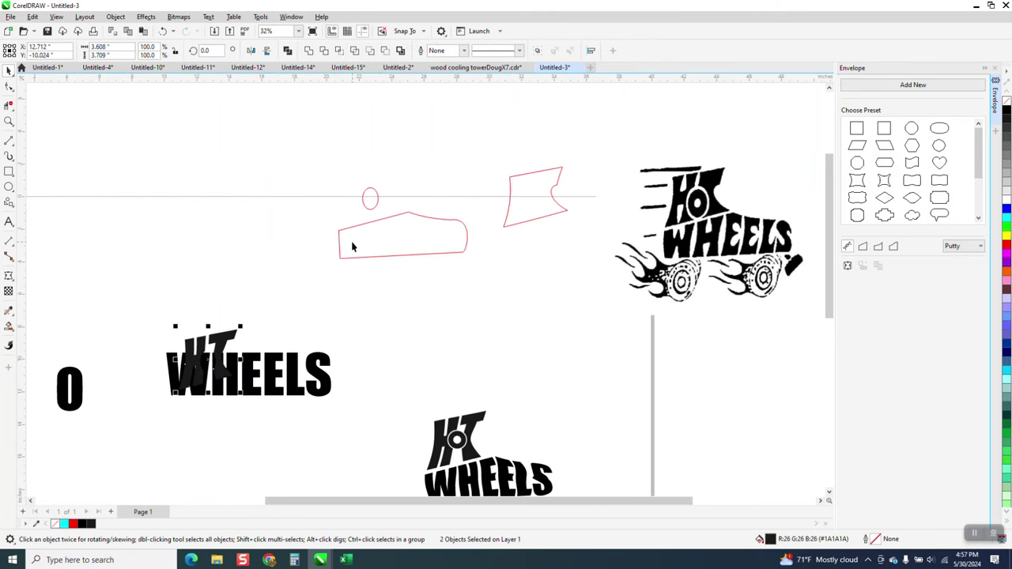
key(Up)
key(Right)
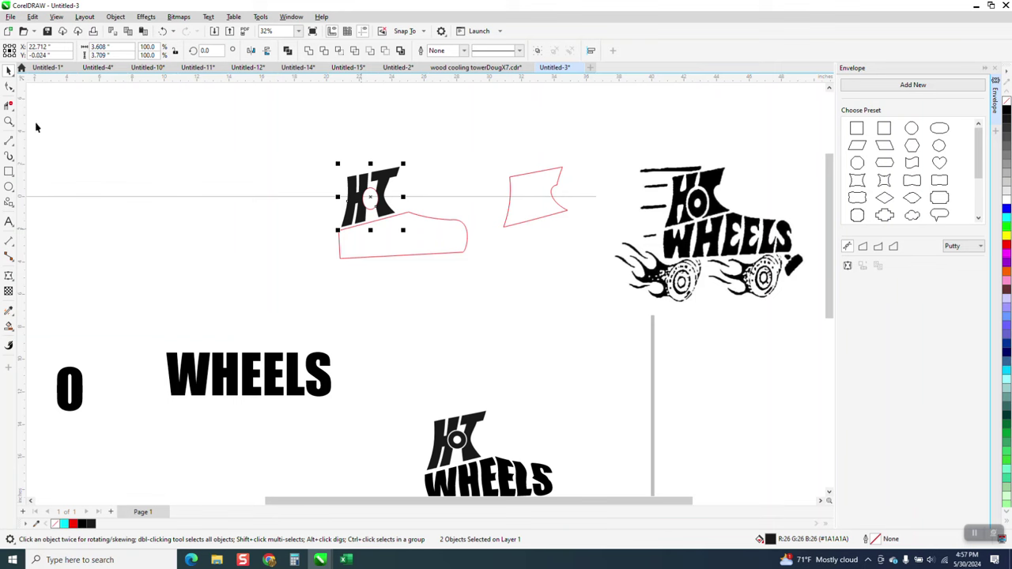
Shrink the red ellipse to about 0.84 by 1.17 inches and add a smaller concentric copy of about 0.36 by 0.51 inches.
click(8, 121)
drag(342, 155, 501, 264)
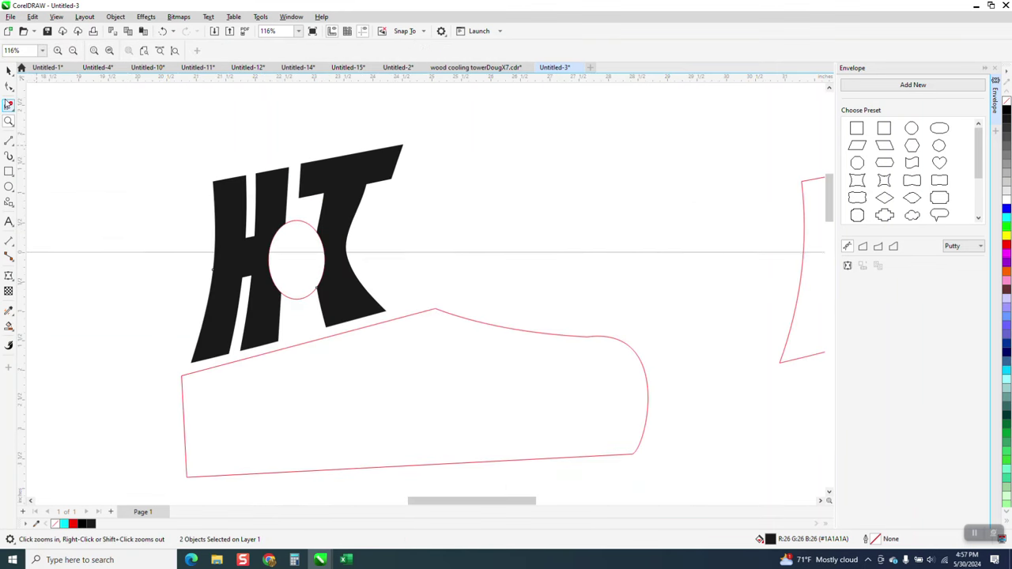
click(8, 70)
click(409, 181)
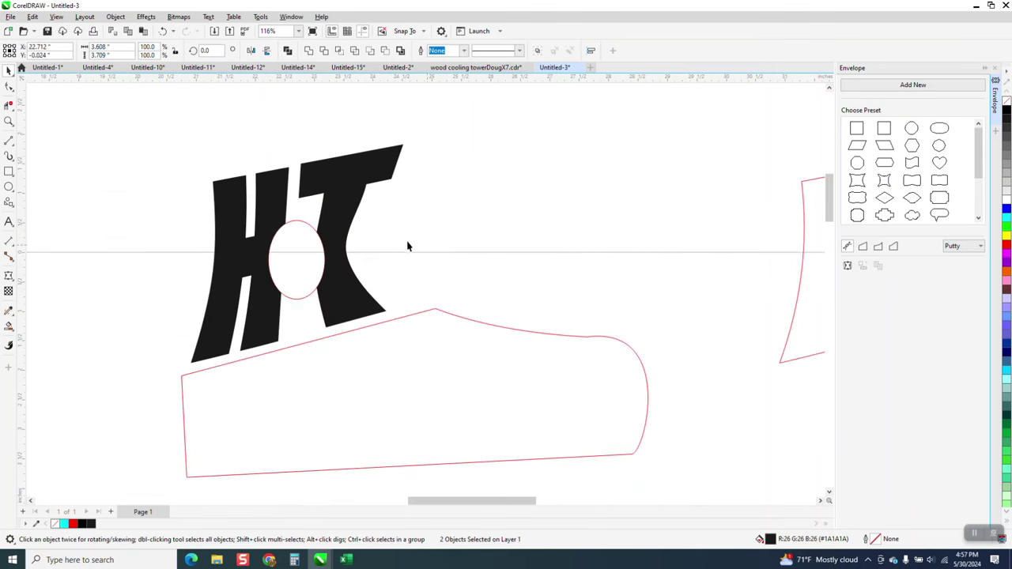
click(306, 227)
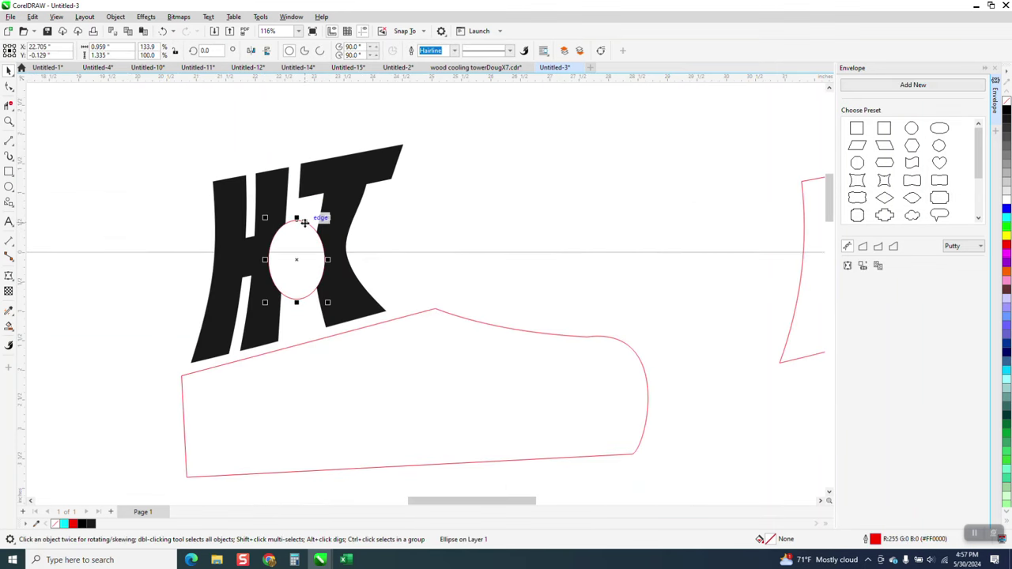
drag(327, 218, 325, 219)
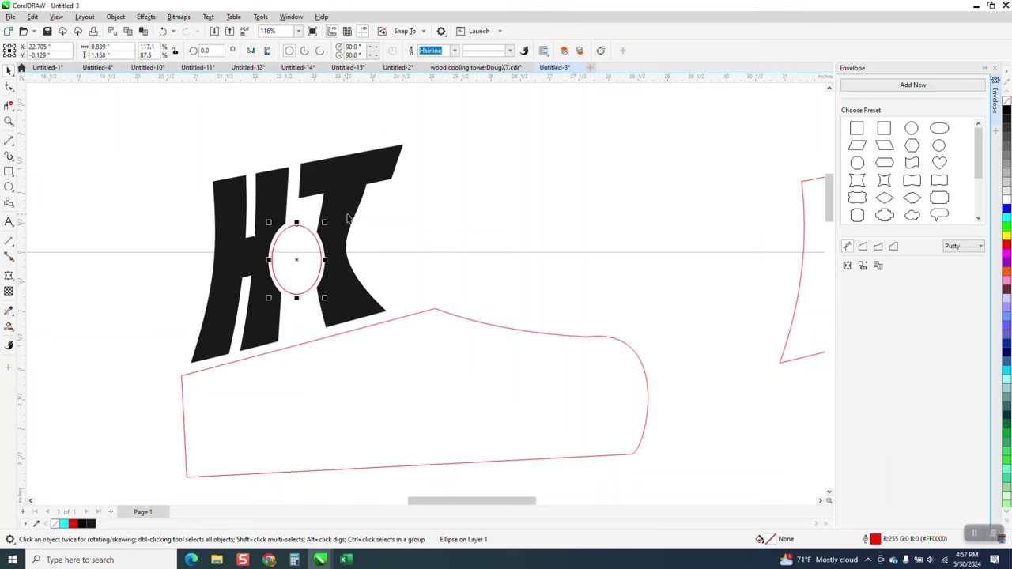
drag(324, 222, 313, 241)
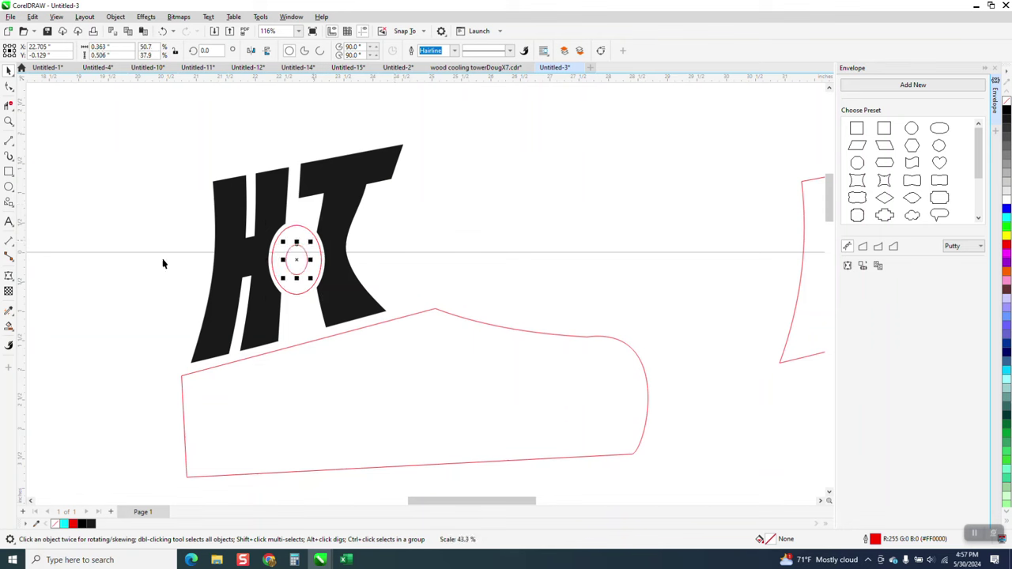
Smart-fill the ring between the two ellipses with dark black to form the letter O.
click(9, 325)
click(308, 234)
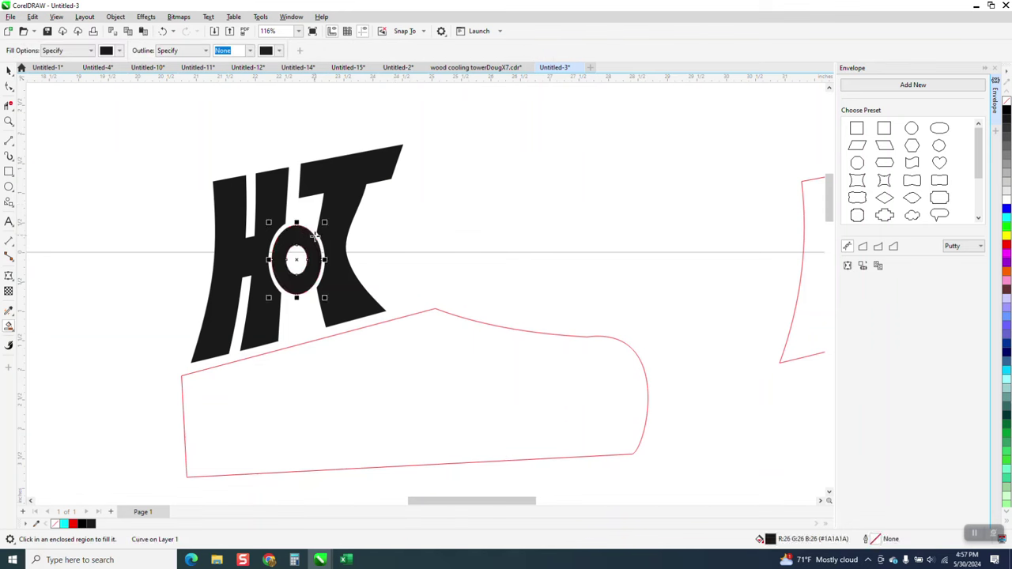
click(8, 69)
Nudge the small ellipse and the black O ring 10 inches right and delete the larger red ellipse.
scroll(223, 260, down, 1)
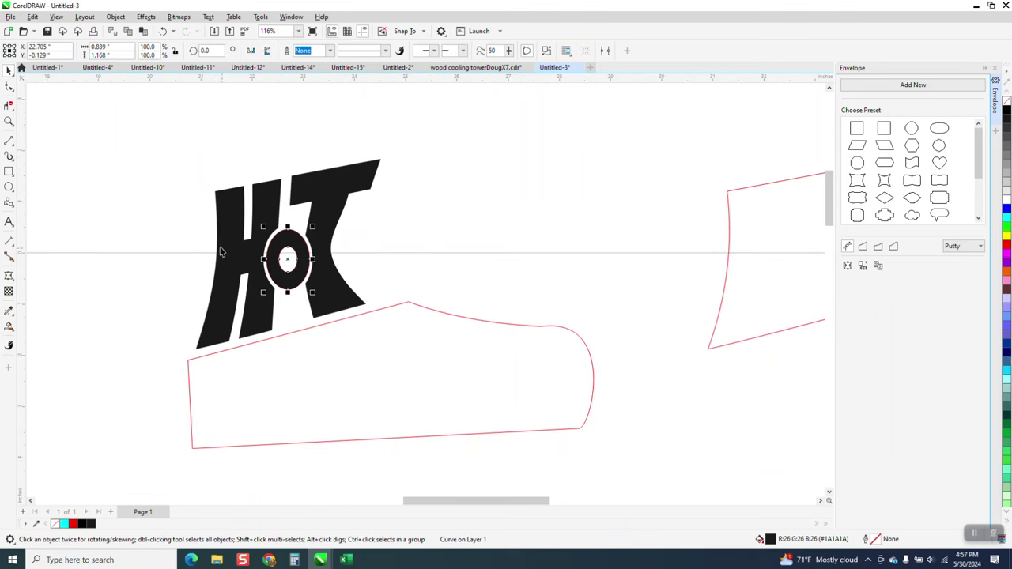
drag(202, 231, 330, 302)
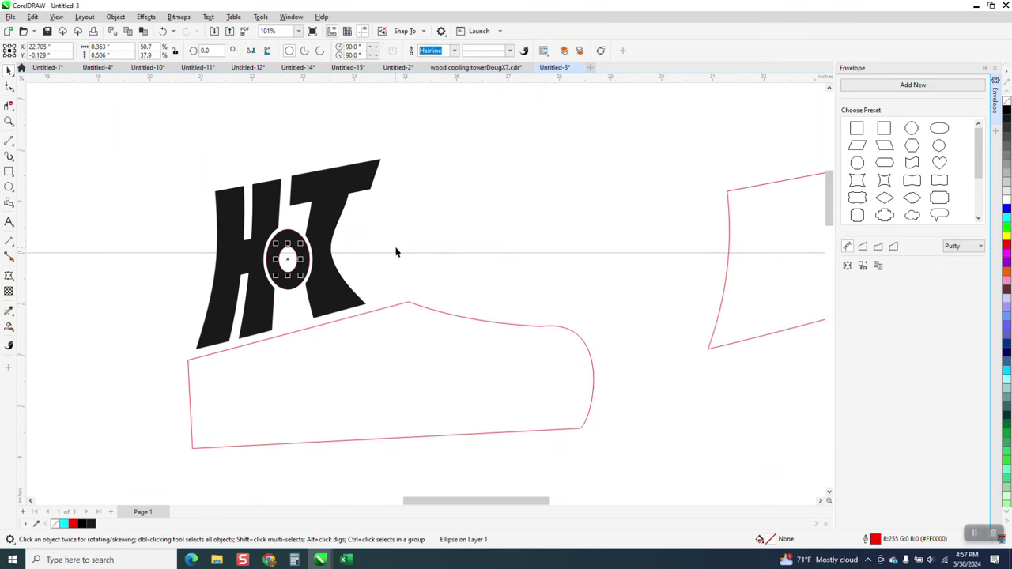
key(Right)
click(300, 254)
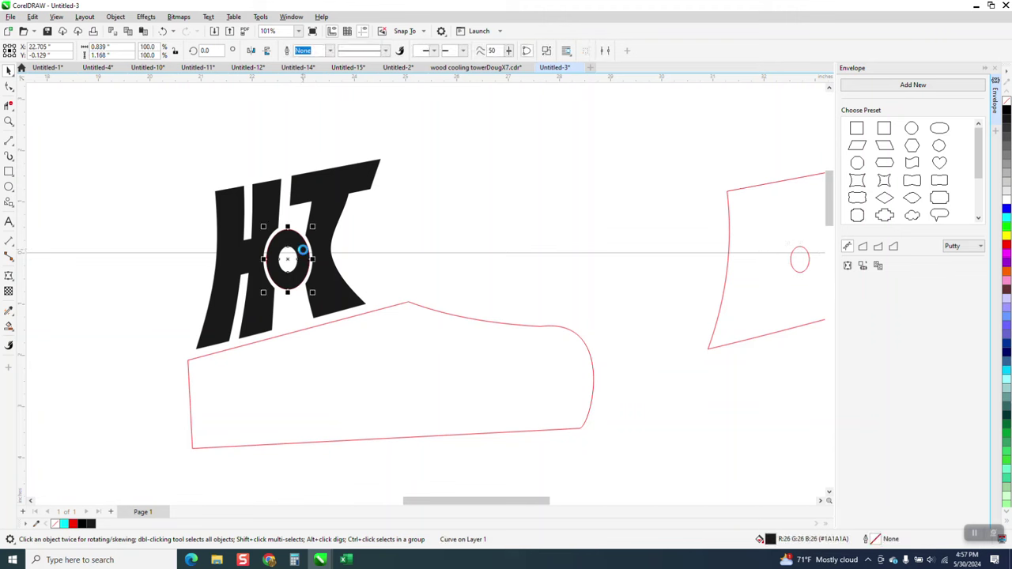
key(shift+Right)
click(307, 251)
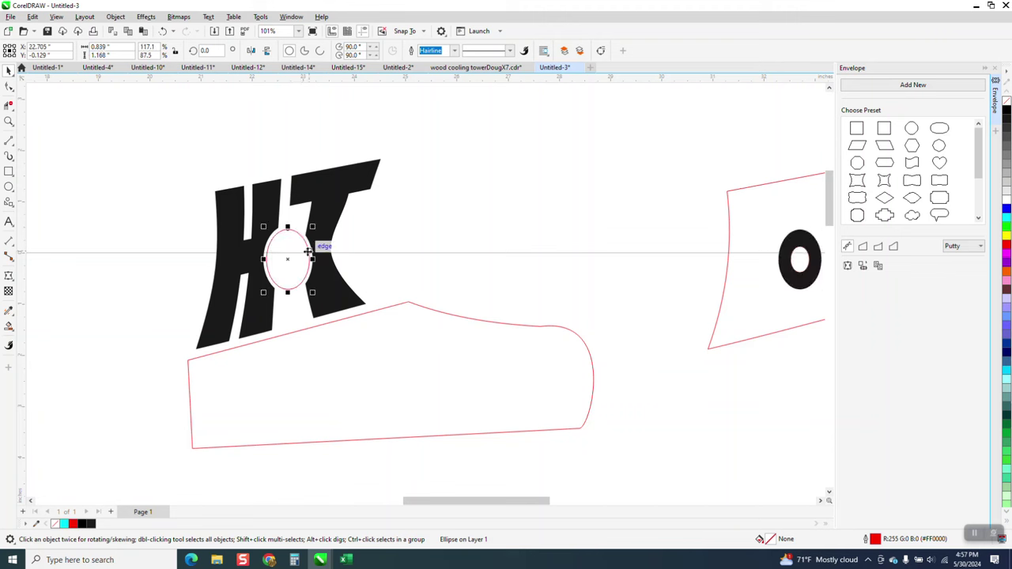
key(Delete)
Nudge the black O ring 10 inches left, back into the gap between the H and T.
click(790, 279)
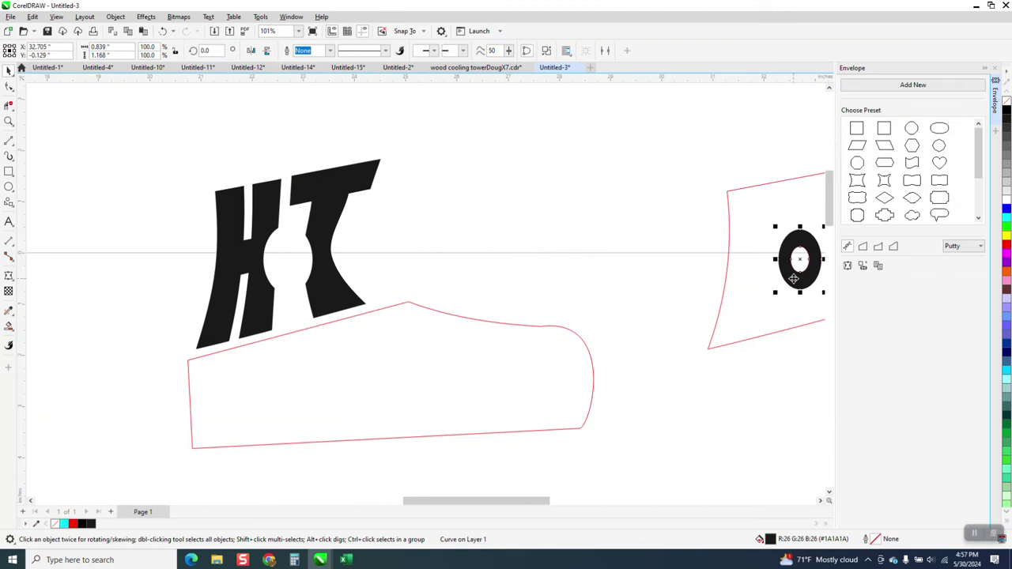
key(shift+Down)
key(shift+Up)
key(shift+Left)
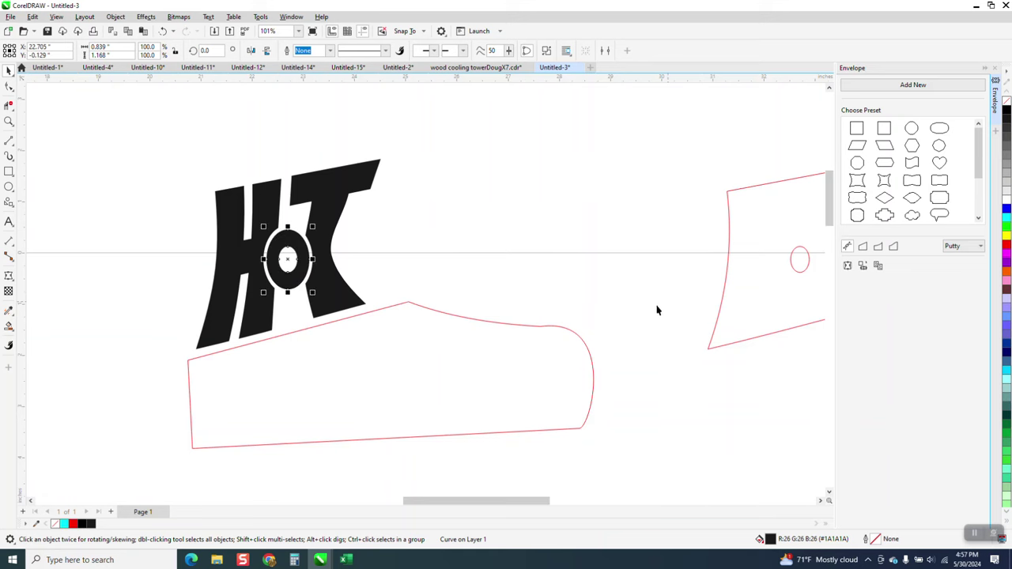
Move the WHEELS text to just below the red lower boot outline.
scroll(481, 276, down, 2)
scroll(467, 286, down, 1)
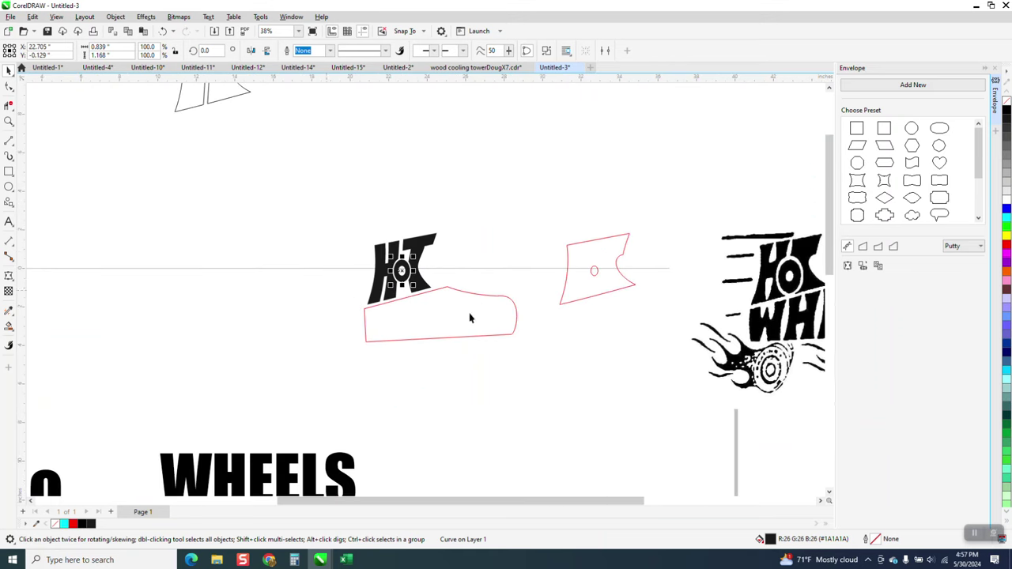
scroll(376, 306, down, 1)
drag(330, 433, 460, 374)
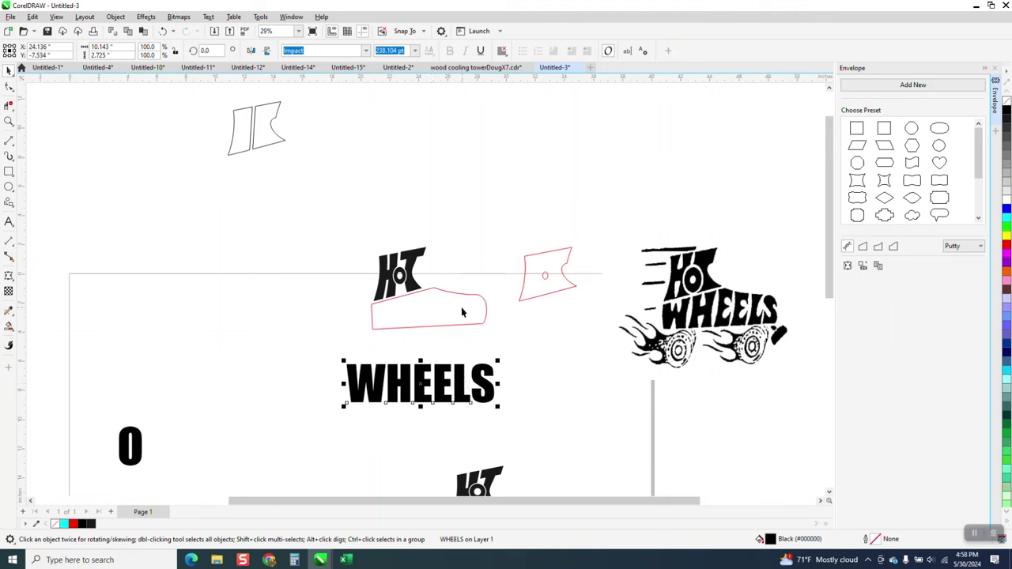
Smart-fill the lower boot outline with dark black and nudge the filled shape 10 inches left.
click(9, 325)
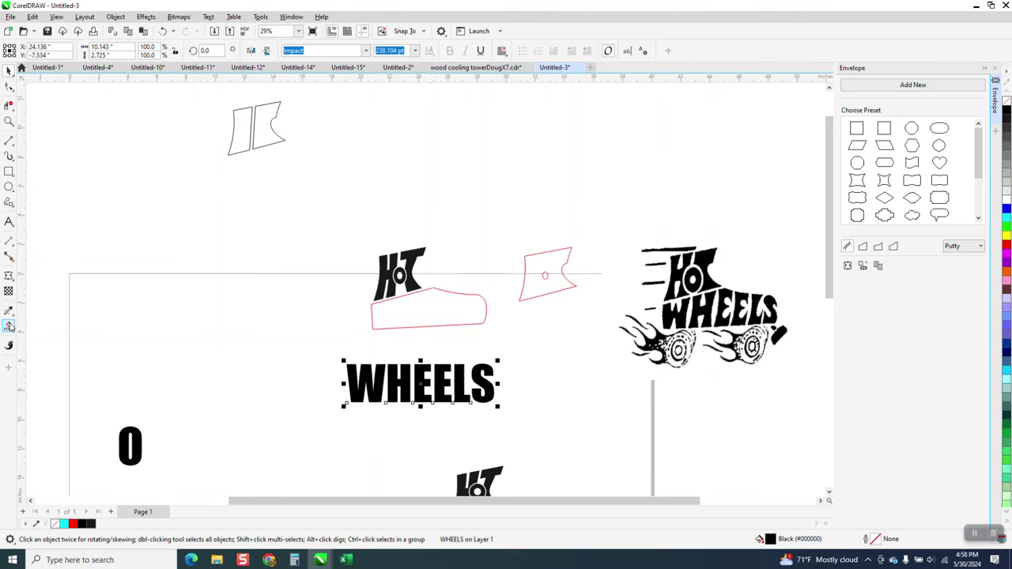
click(444, 316)
key(Left)
Smart-fill the lower boot outline beneath HOT again, and strip both fill and outline from the new shape.
click(457, 316)
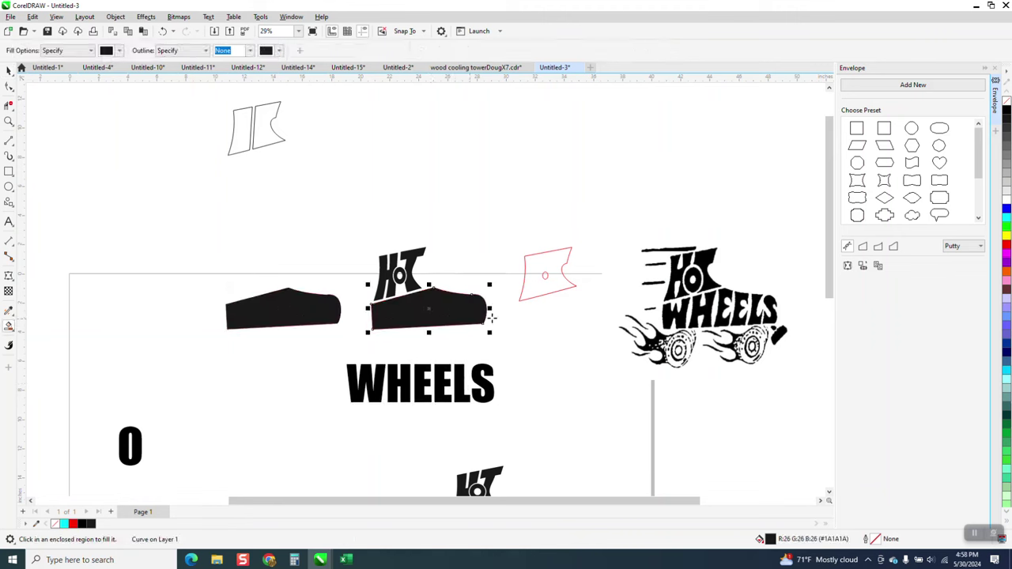
click(1006, 102)
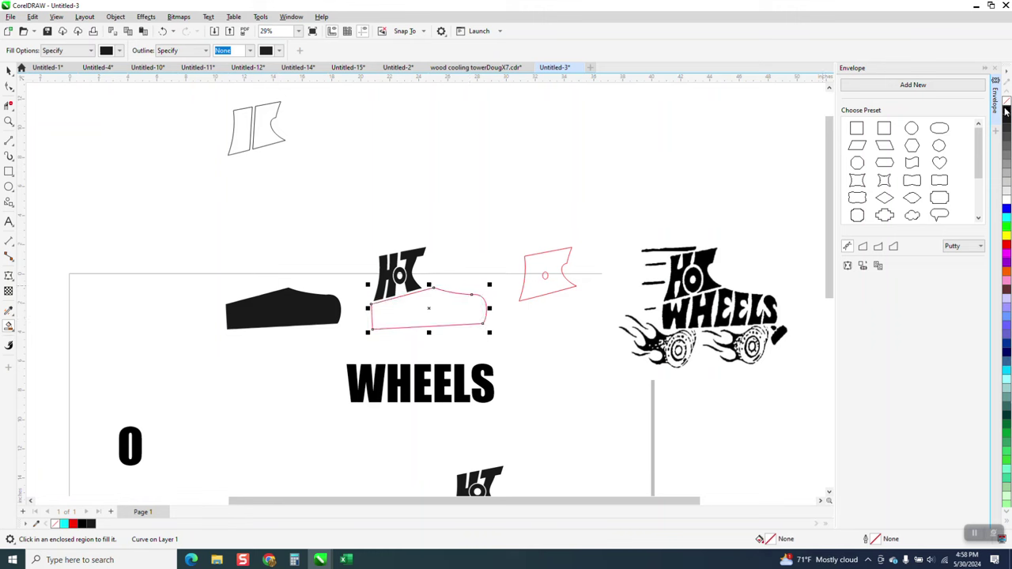
right_click(1006, 112)
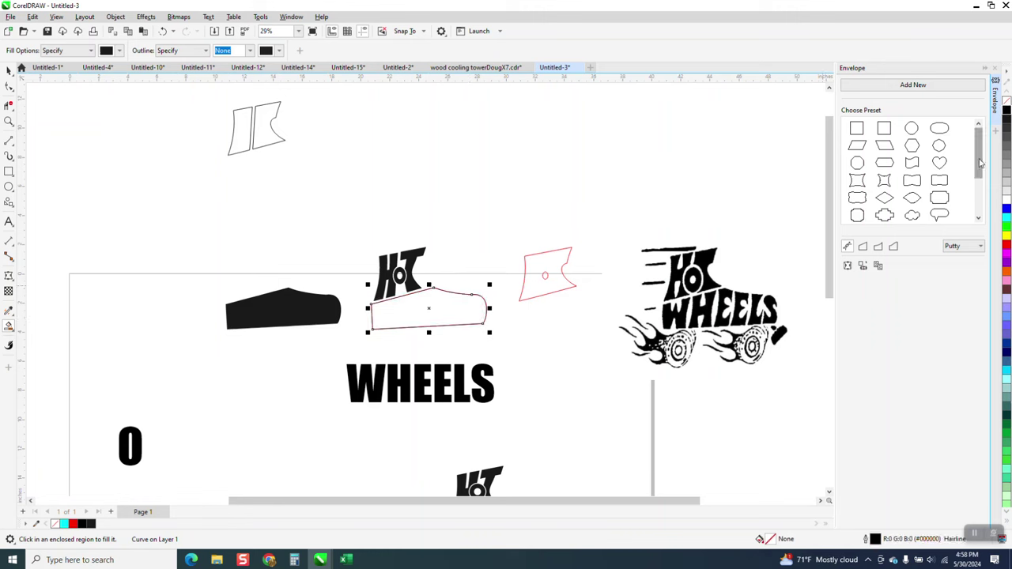
right_click(1006, 101)
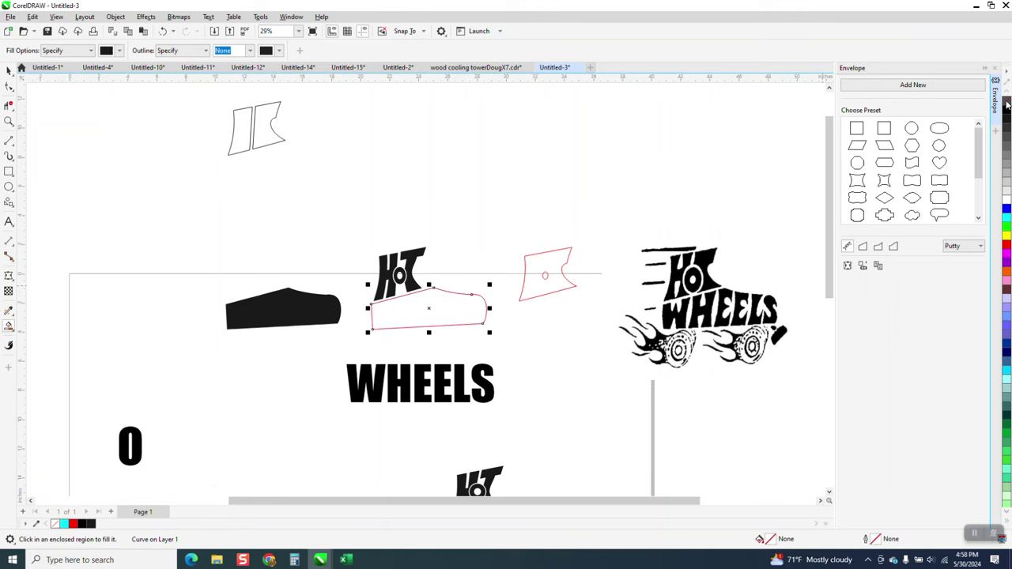
Give the dark filled copy of the lower boot shape no fill and a red outline.
click(9, 70)
click(250, 294)
click(1006, 101)
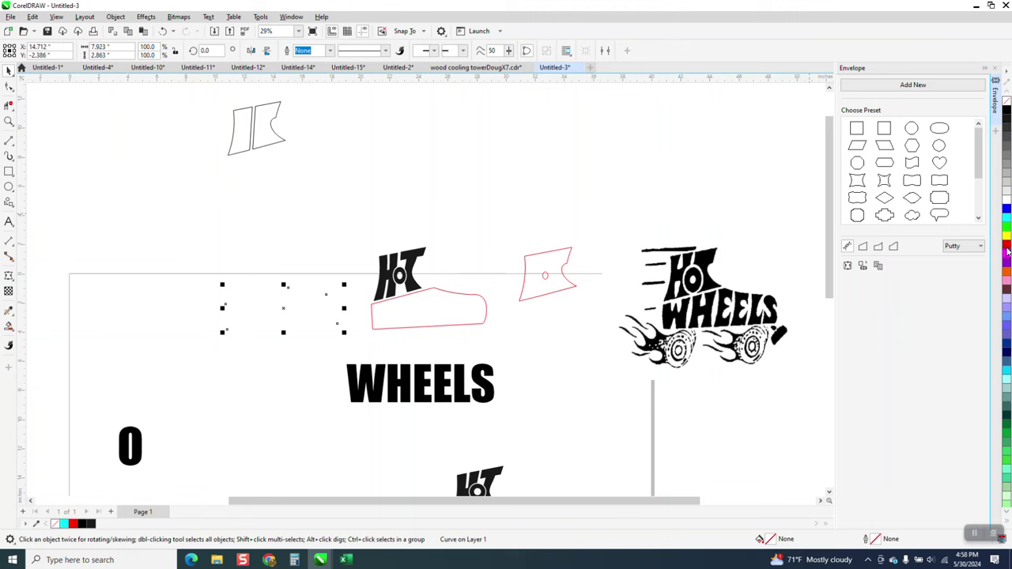
right_click(1007, 251)
Move the WHEELS text beneath the red lower boot copy and create its envelope from that outline.
drag(466, 387, 348, 366)
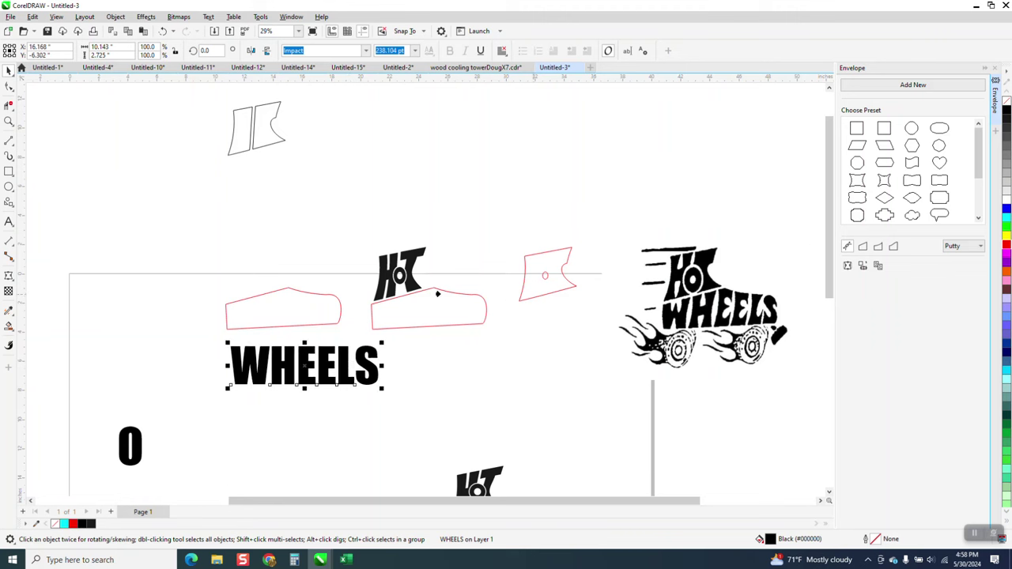
click(274, 309)
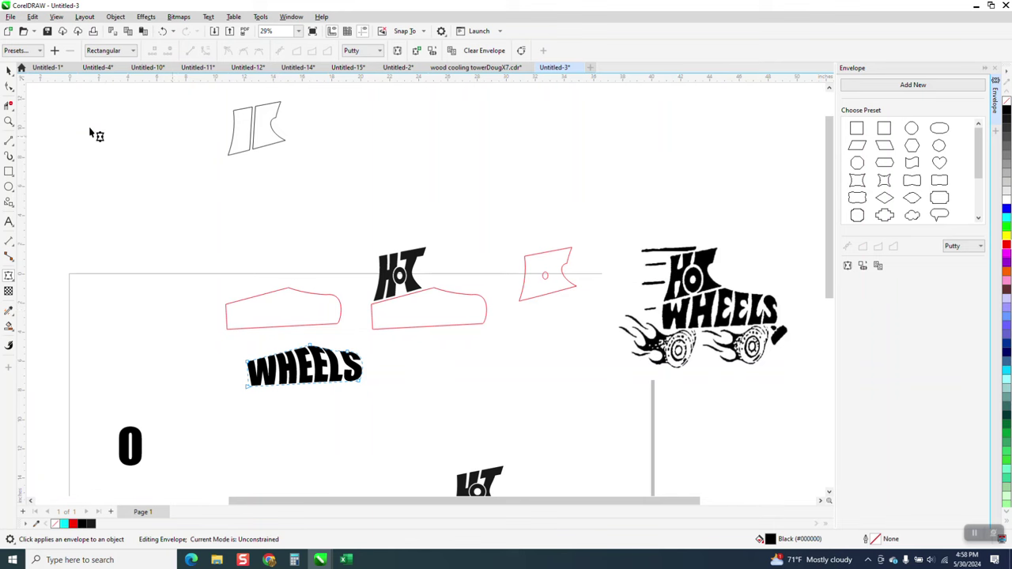
click(11, 74)
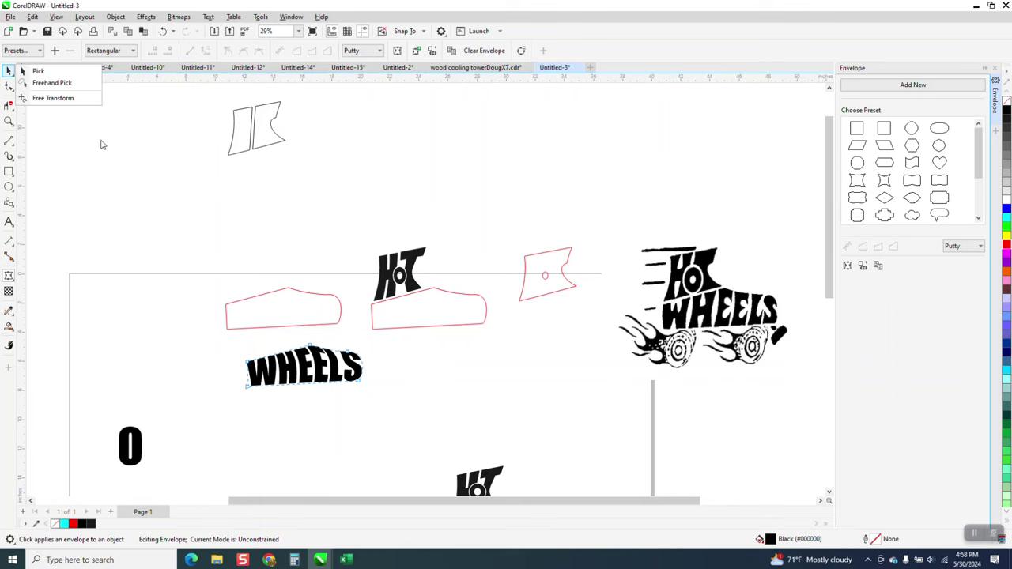
click(38, 71)
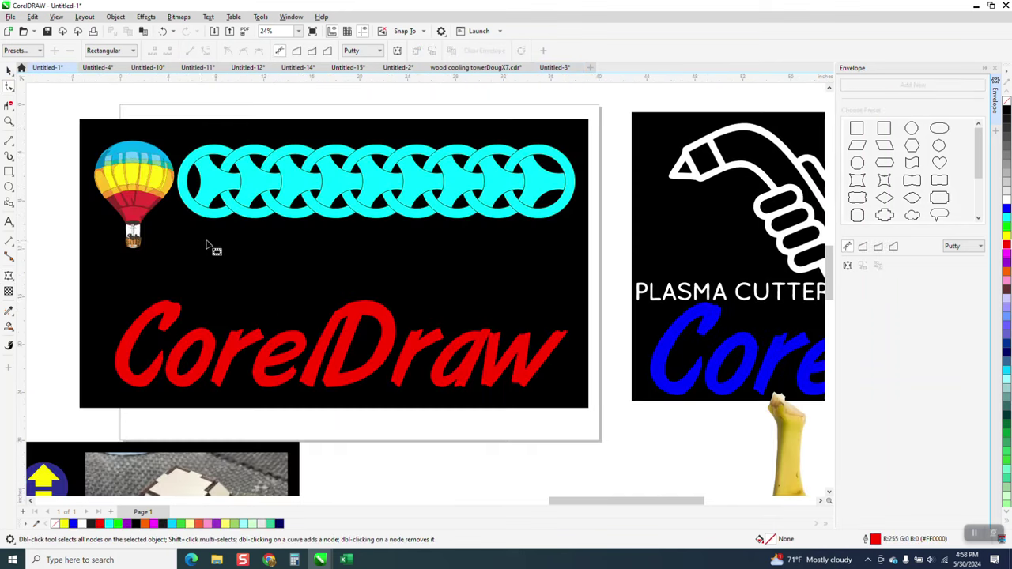
click(561, 68)
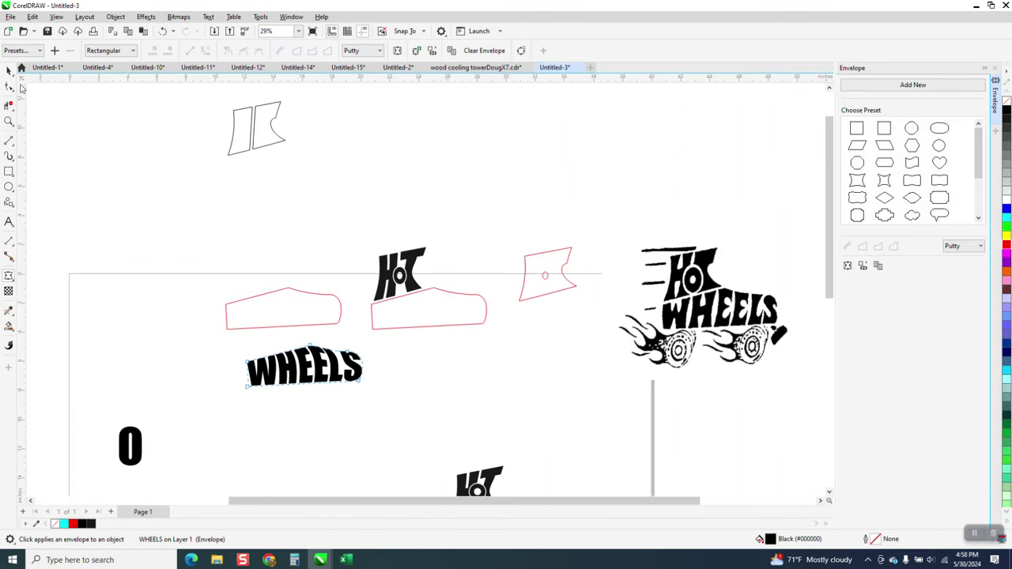
click(10, 72)
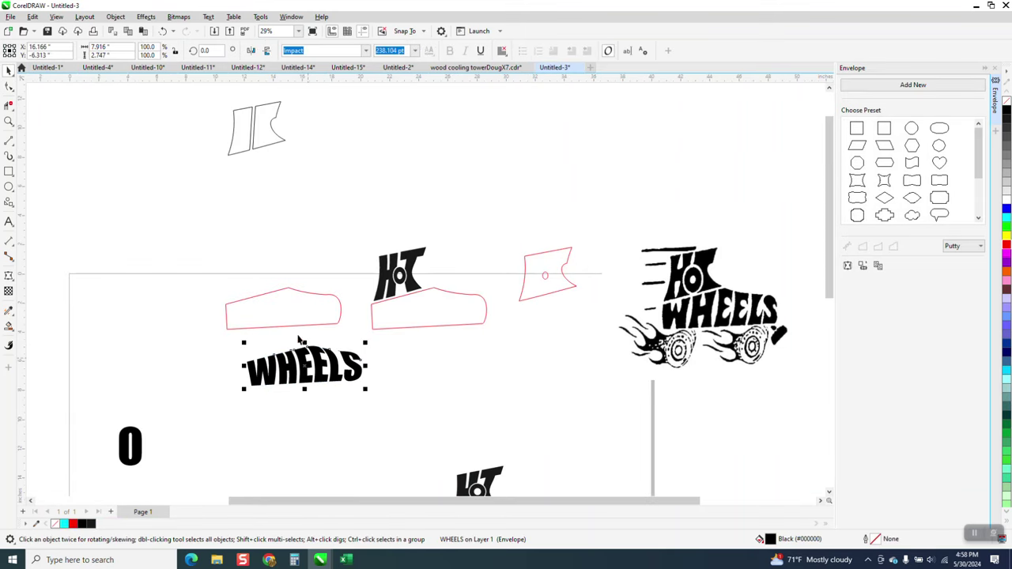
Center the enveloped WHEELS text horizontally and vertically on the red lower boot outline beneath HOT.
shift+click(403, 325)
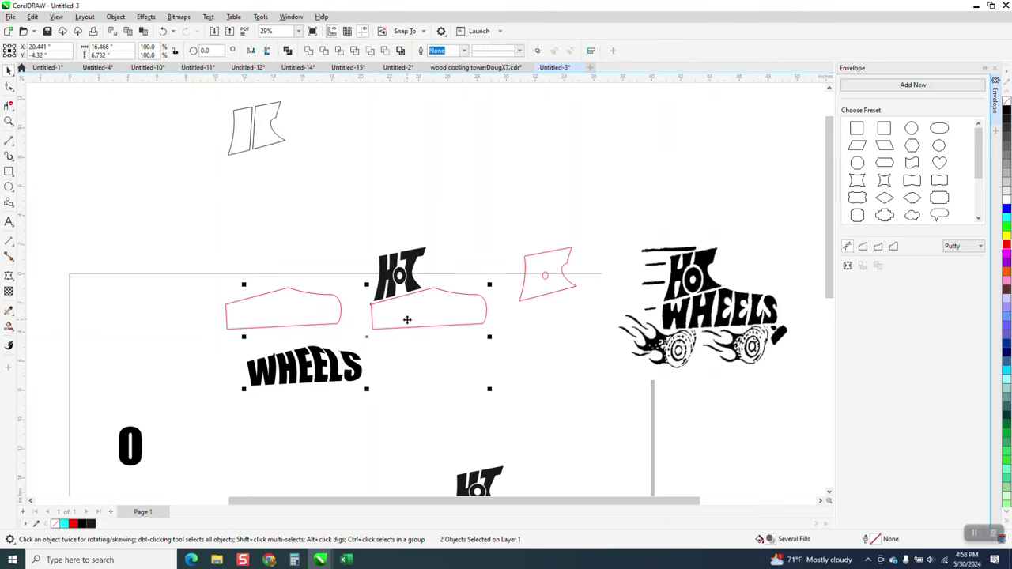
key(e)
key(c)
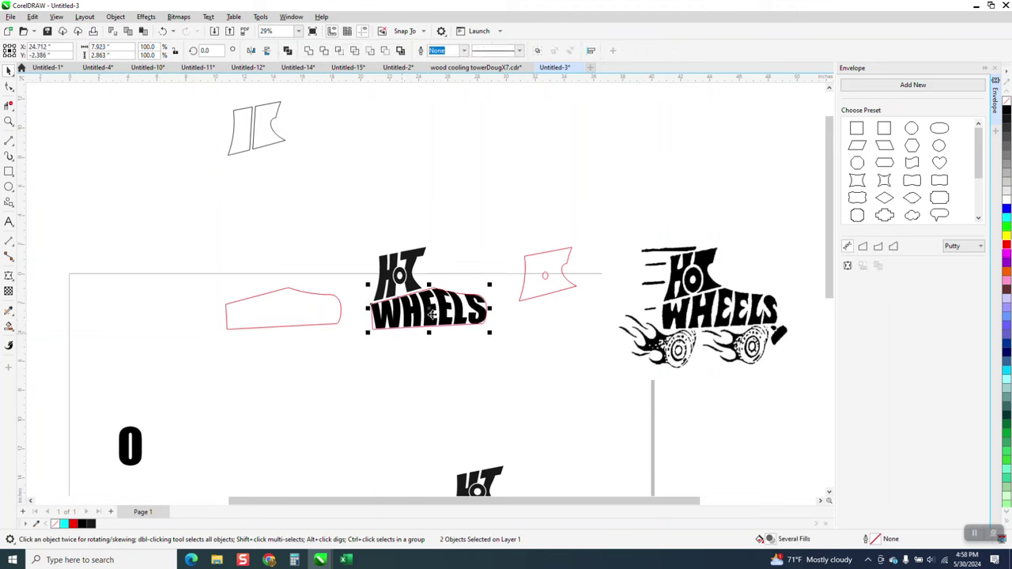
click(468, 248)
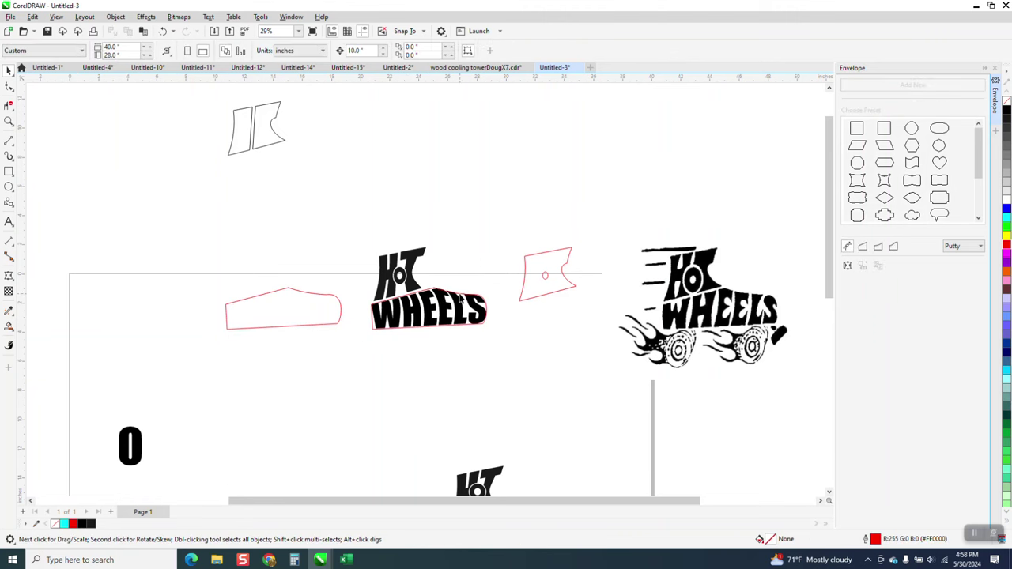
Delete the invisible curve covering WHEELS and nudge the red boot outline around it 10 inches down.
click(461, 298)
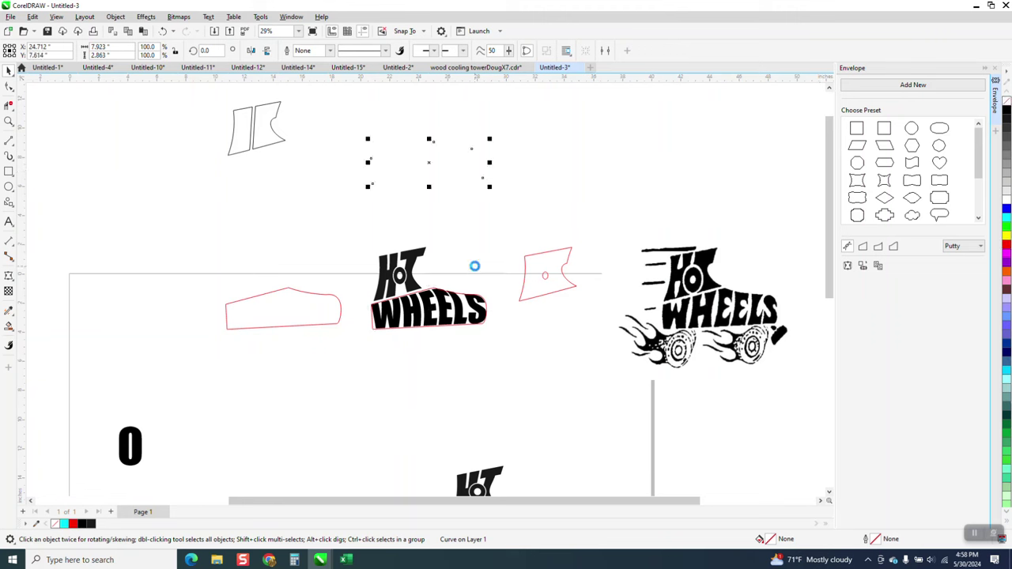
key(Delete)
click(468, 295)
key(Down)
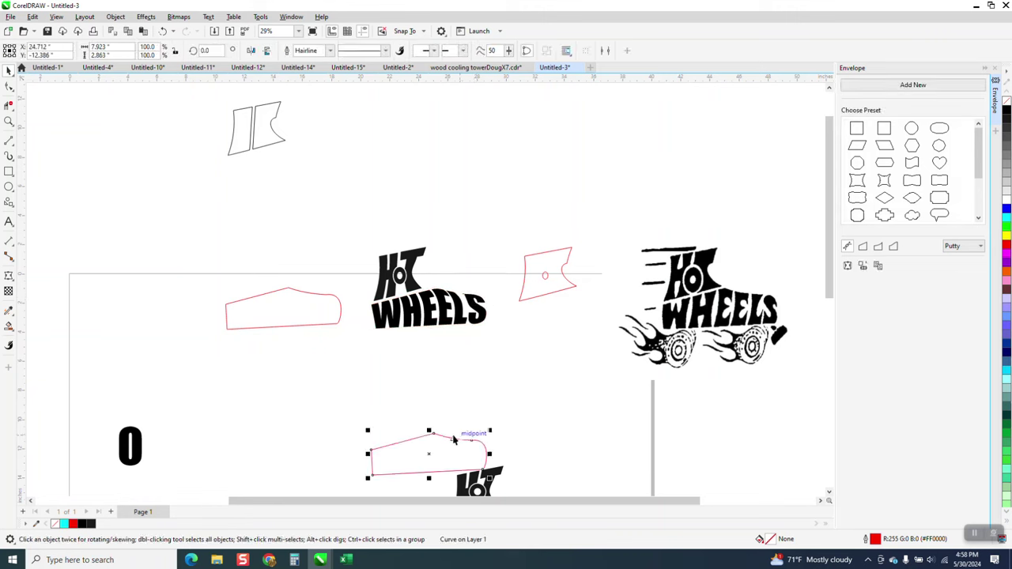
Raise the WHEELS envelope node above the S slightly to adjust the upper edge of the letters.
click(8, 121)
drag(367, 257, 528, 352)
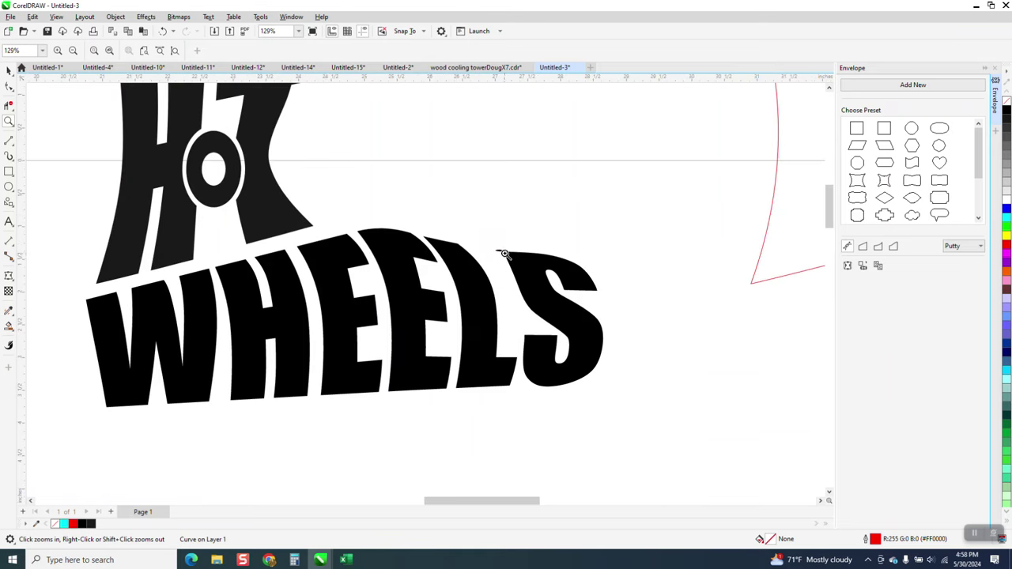
scroll(526, 264, down, 2)
scroll(520, 264, down, 3)
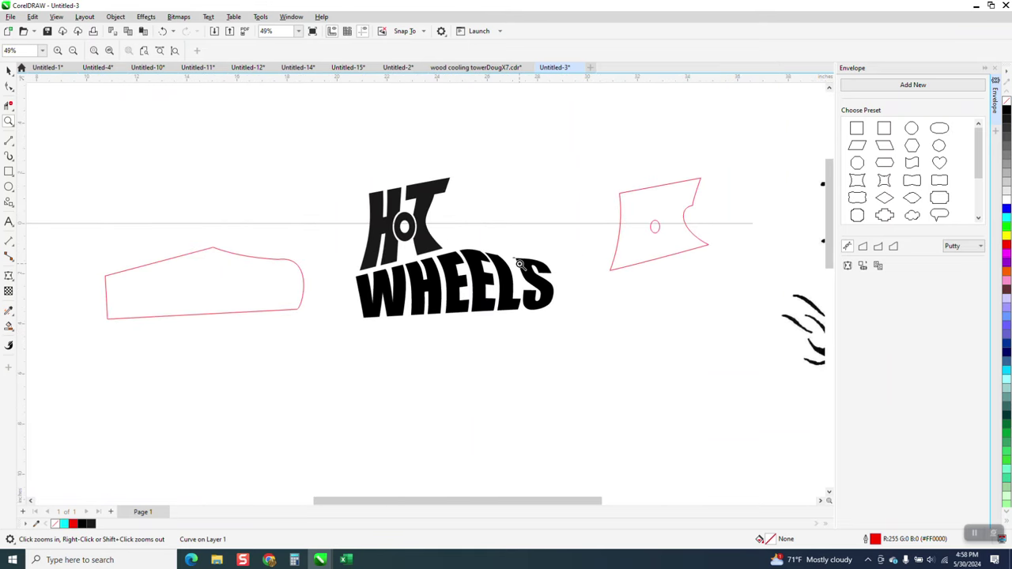
drag(303, 250, 372, 273)
scroll(425, 246, down, 3)
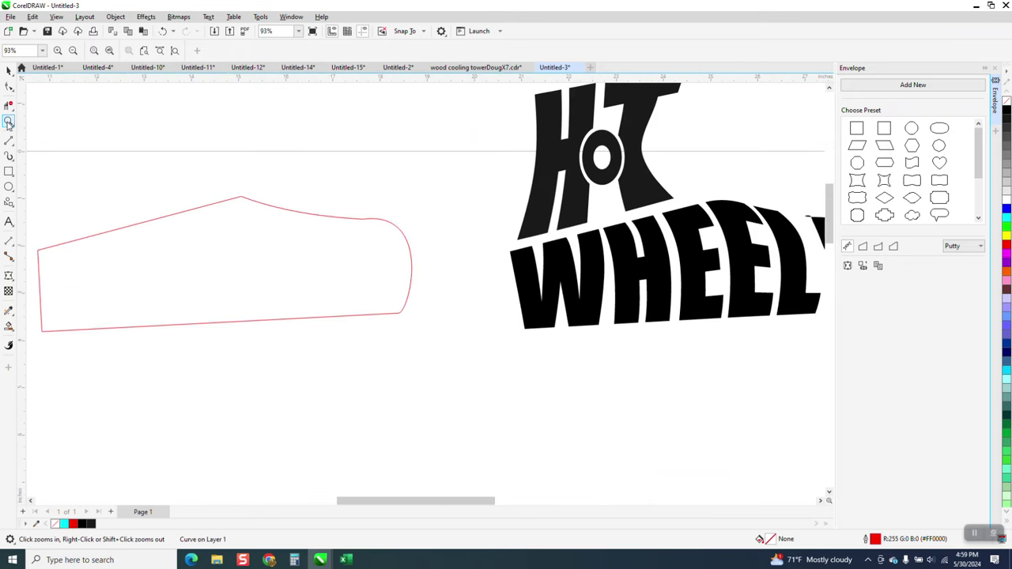
scroll(623, 266, down, 2)
drag(731, 252, 732, 253)
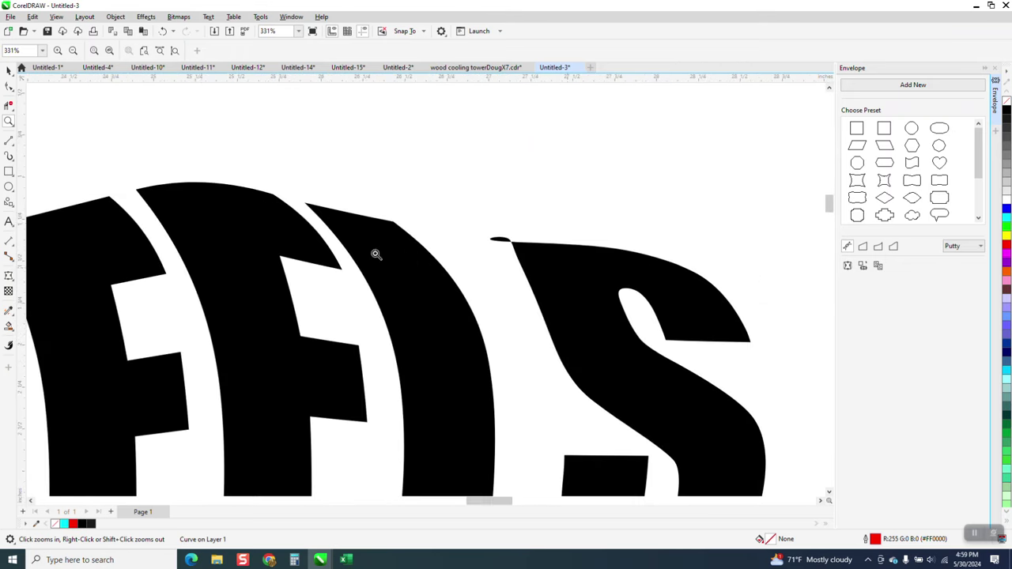
key(F10)
click(348, 229)
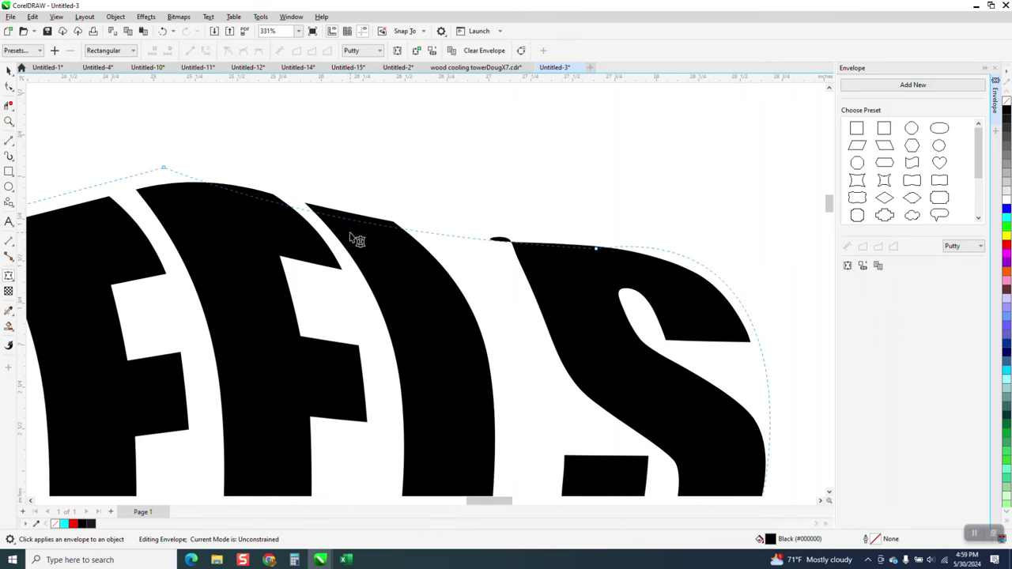
scroll(377, 233, down, 1)
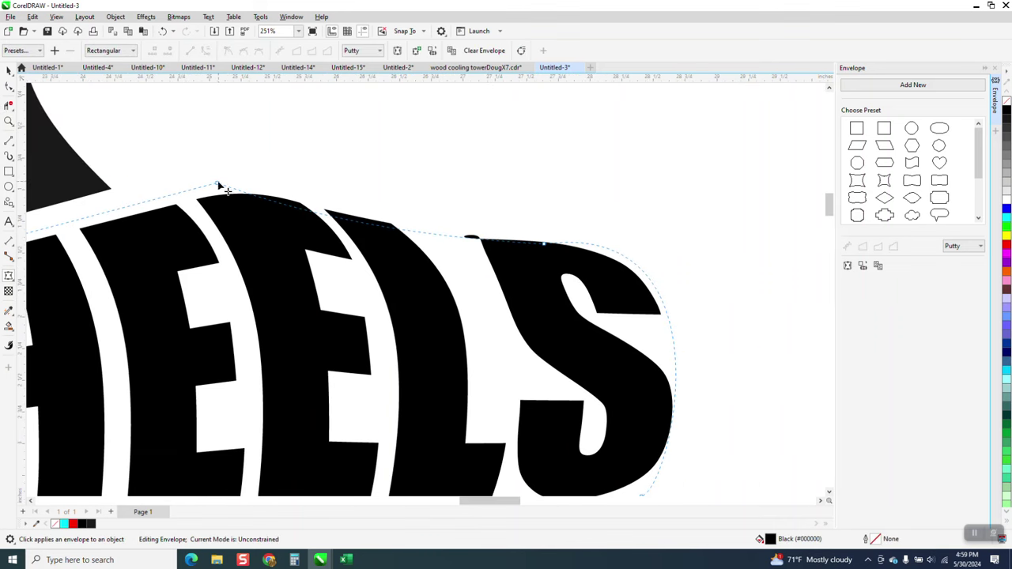
drag(546, 245, 544, 240)
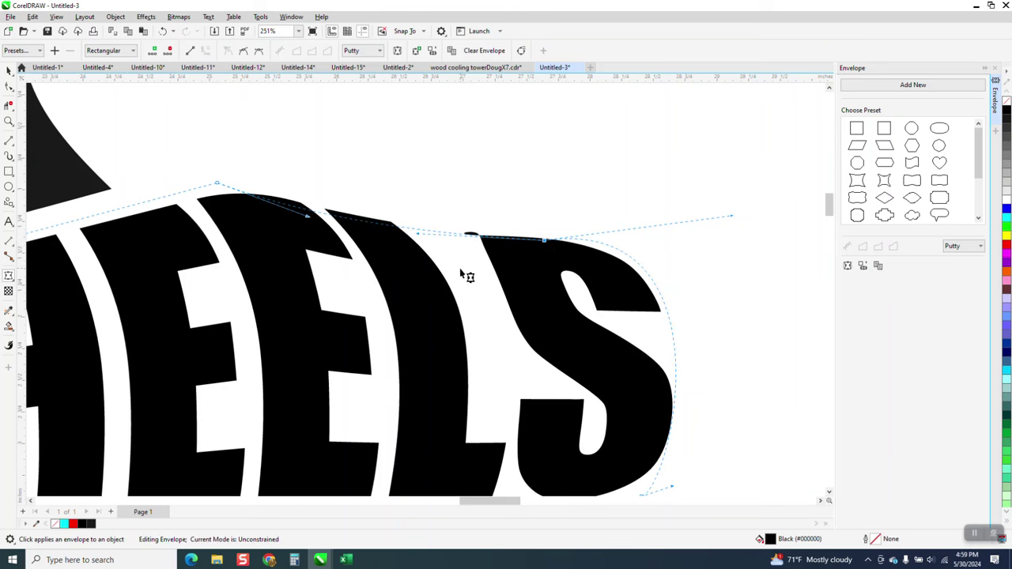
Convert the enveloped WHEELS text to curves and give it no fill and a black outline.
click(9, 70)
click(534, 298)
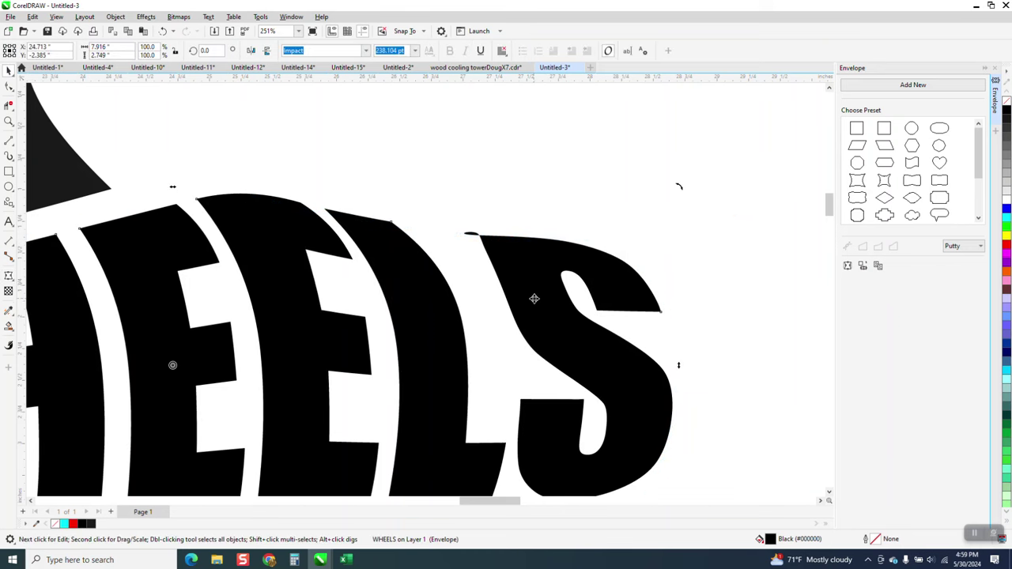
click(115, 17)
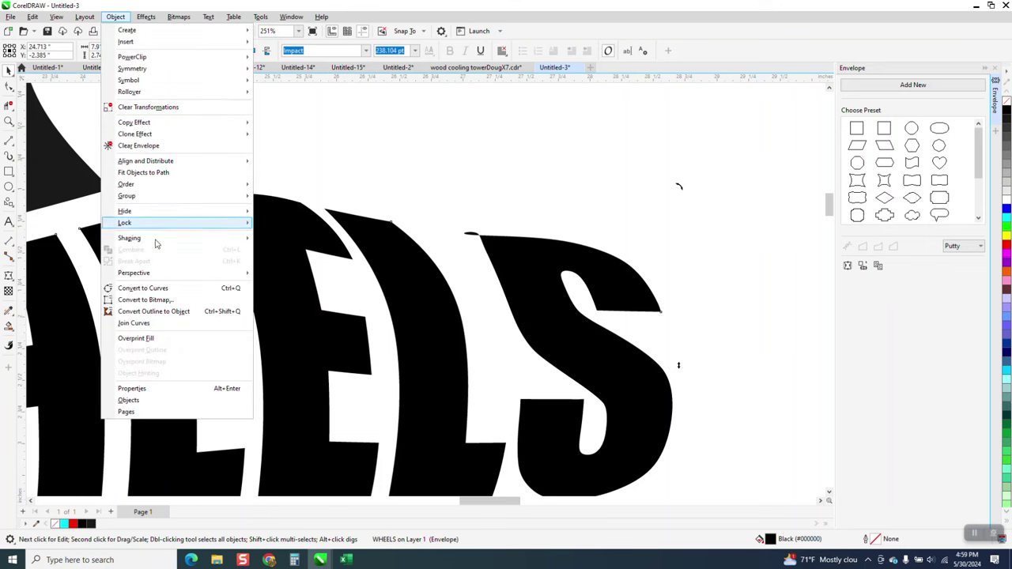
click(142, 287)
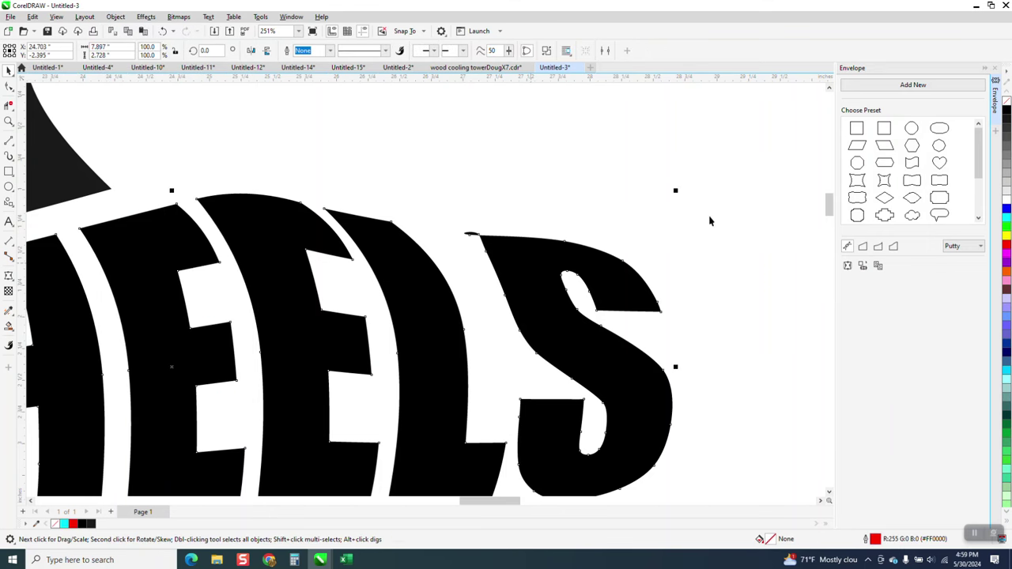
click(1007, 101)
right_click(1006, 108)
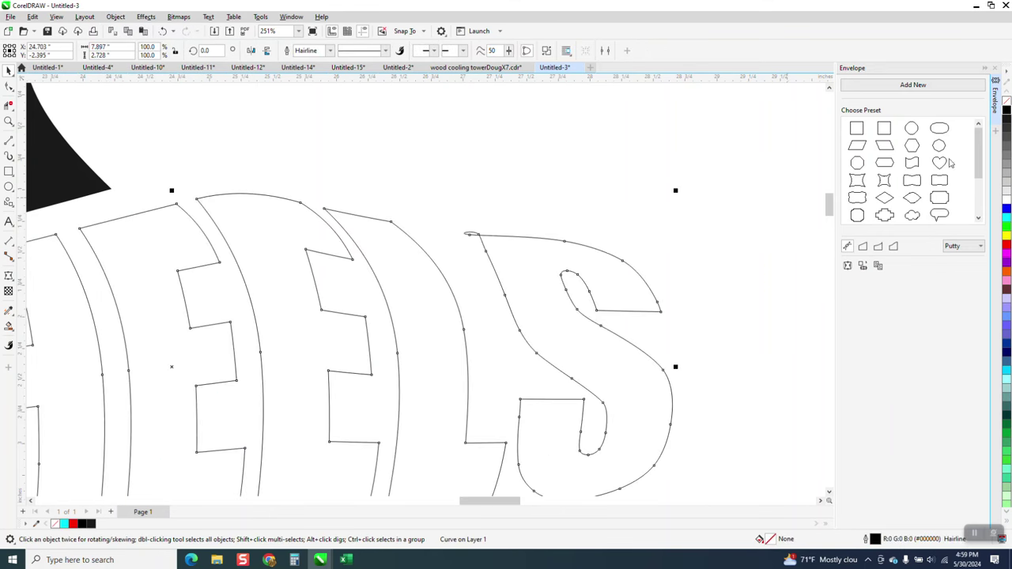
Remove the stray loop at the S's upper-left corner with Virtual Segment Delete.
click(9, 120)
drag(443, 215, 569, 280)
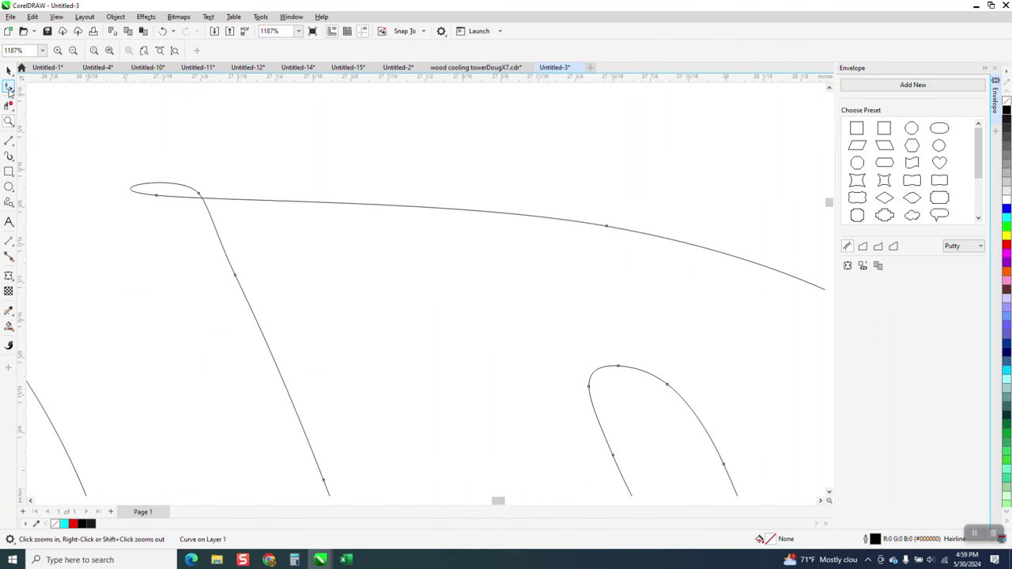
click(9, 103)
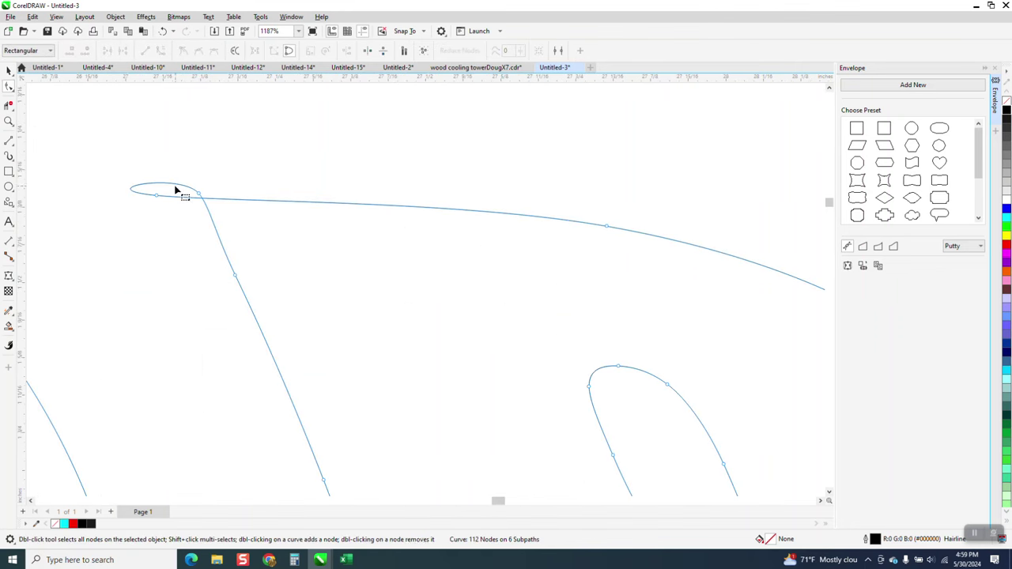
click(14, 108)
click(49, 130)
drag(141, 166, 172, 212)
Shift the two nodes of the L's top edge slightly right to widen its gap from the neighbouring E.
scroll(237, 145, down, 4)
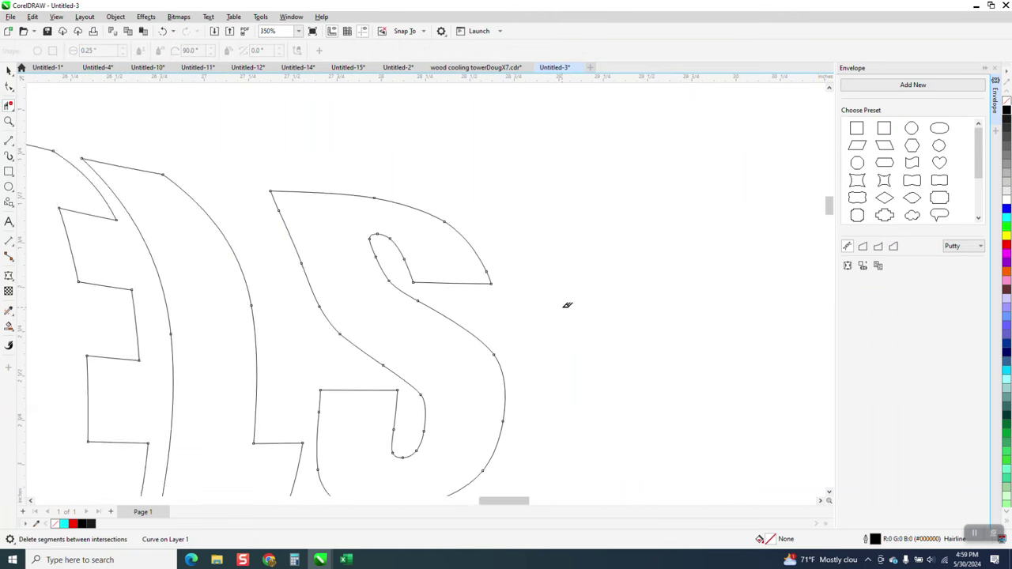
scroll(566, 305, down, 1)
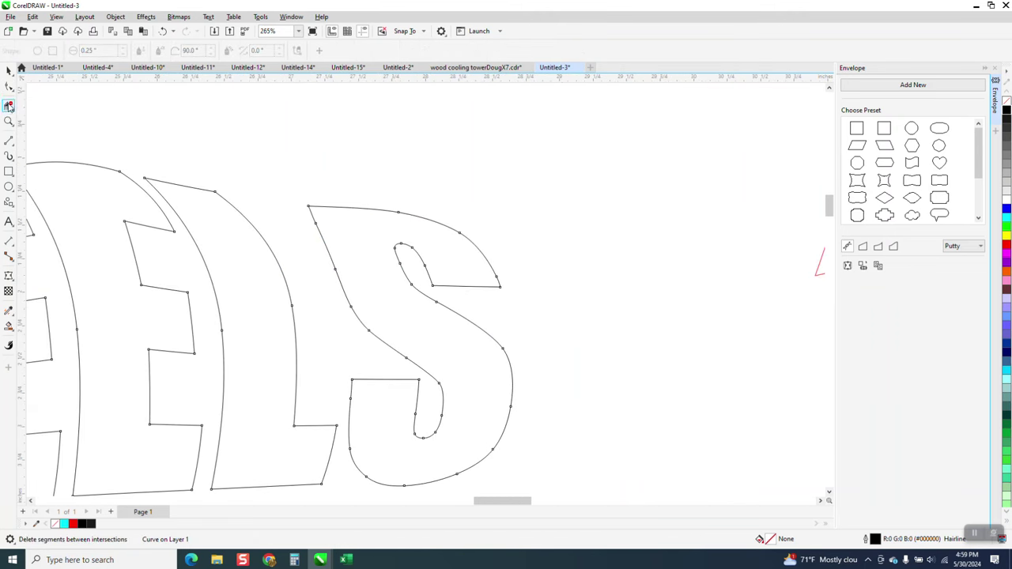
click(9, 121)
drag(131, 165, 385, 265)
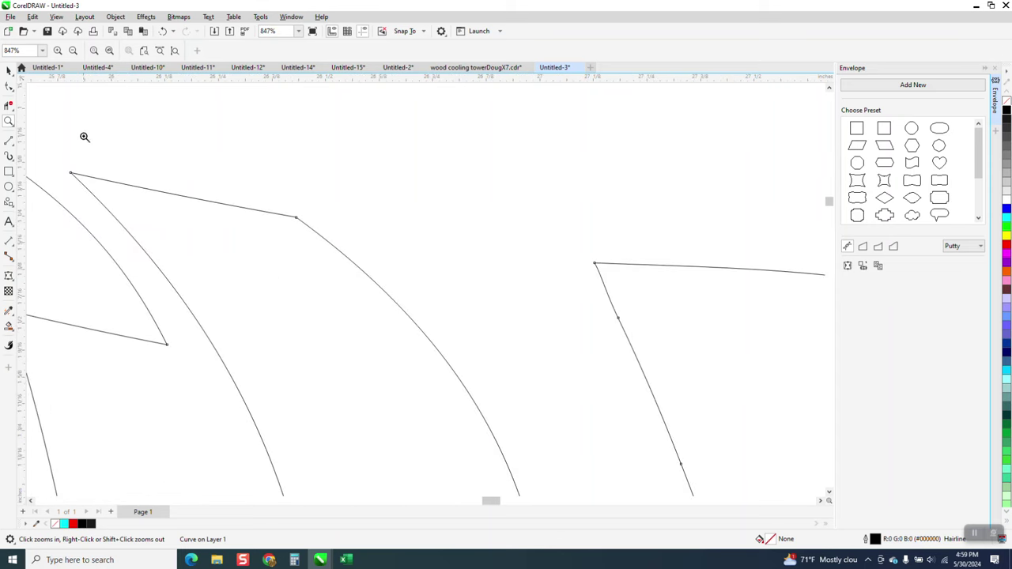
click(9, 87)
drag(70, 170, 342, 222)
scroll(340, 219, down, 6)
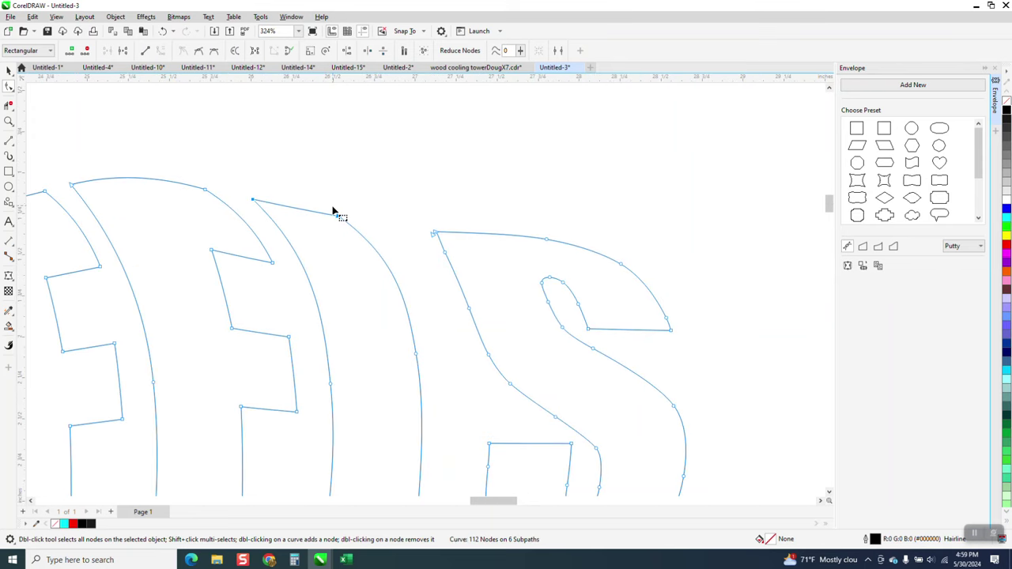
scroll(466, 261, down, 4)
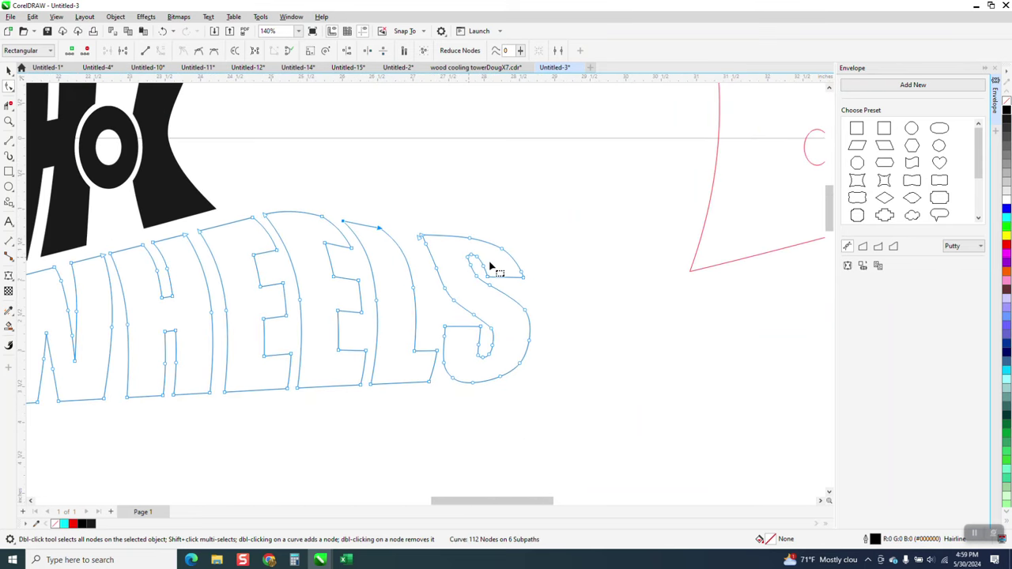
click(9, 70)
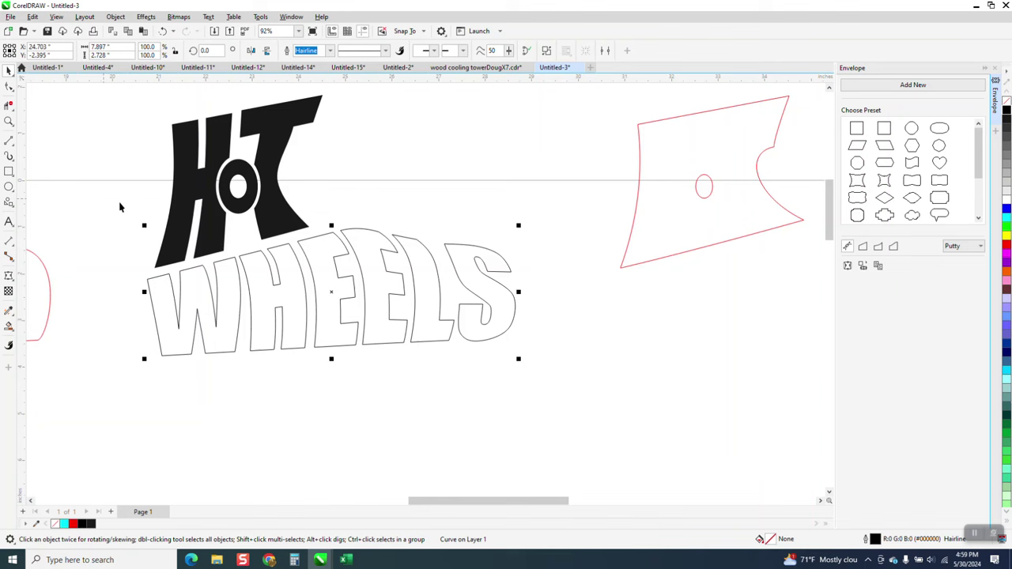
Fill the WHEELS letter curves with solid black.
click(1005, 110)
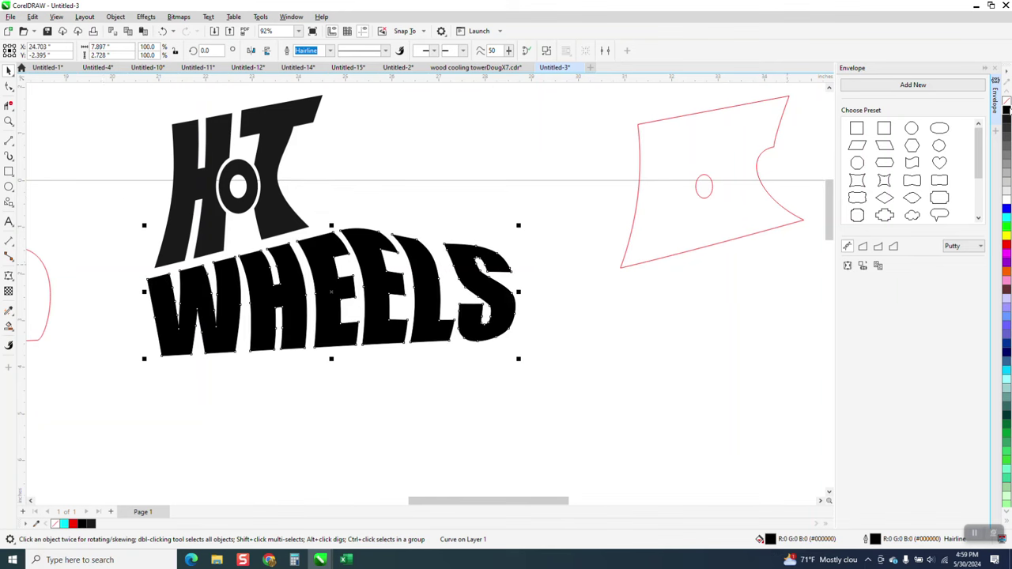
scroll(532, 352, down, 1)
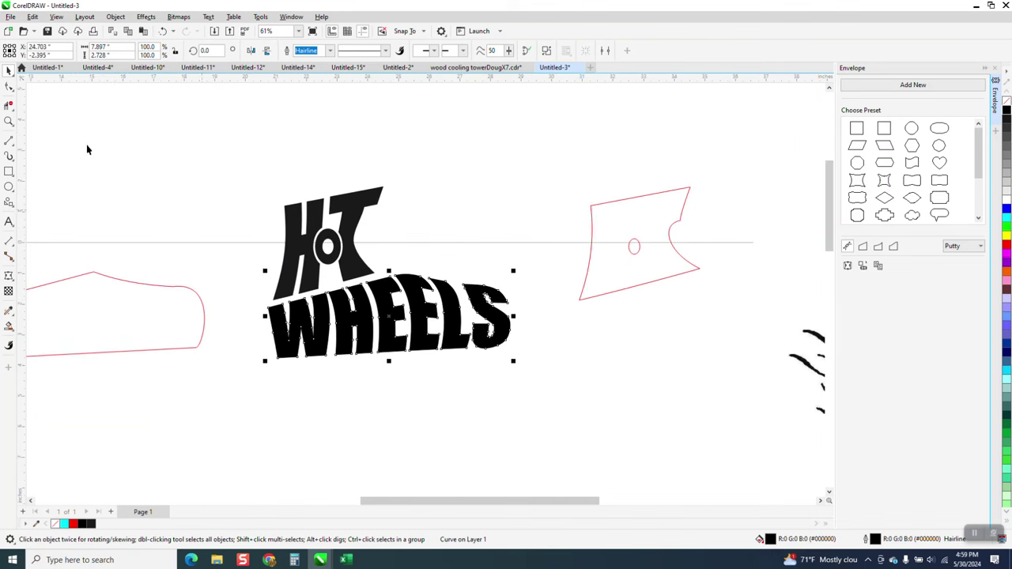
Compare the rebuilt HOT WHEELS lettering with the original roller-skate logo, examining the letter shapes and spacing up close.
click(9, 121)
scroll(556, 378, up, 1)
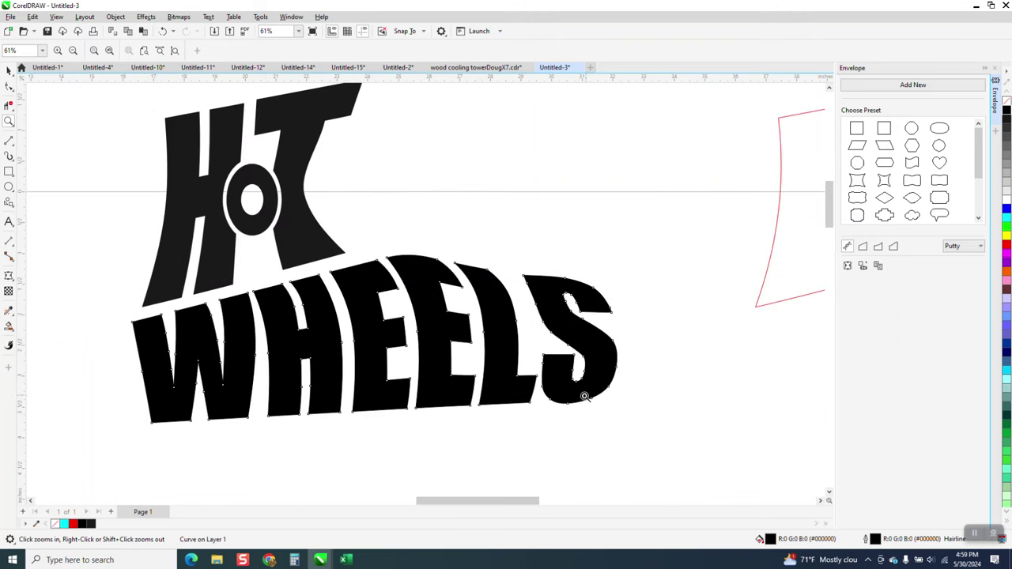
scroll(442, 356, down, 3)
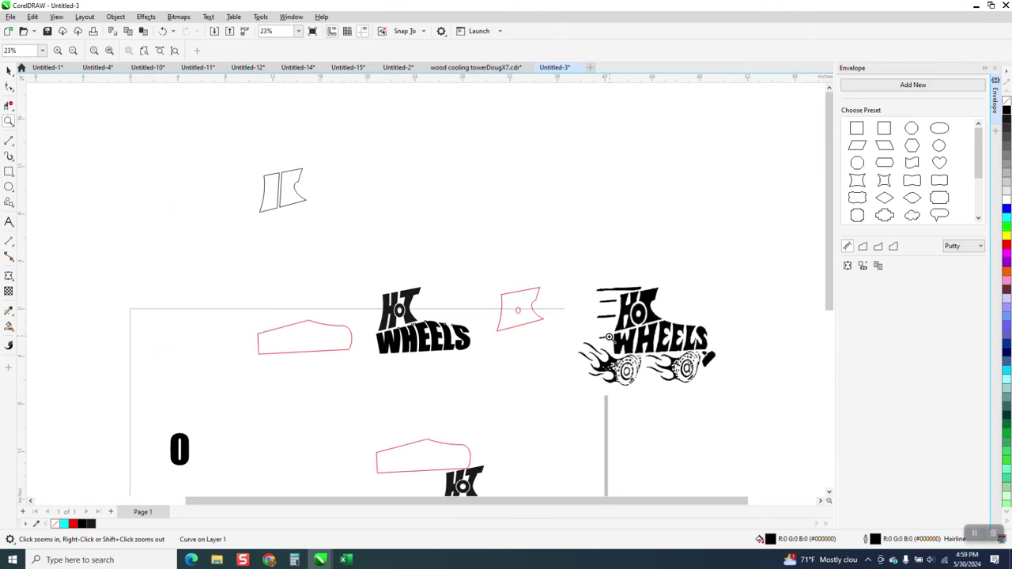
drag(605, 335, 735, 401)
scroll(610, 299, down, 6)
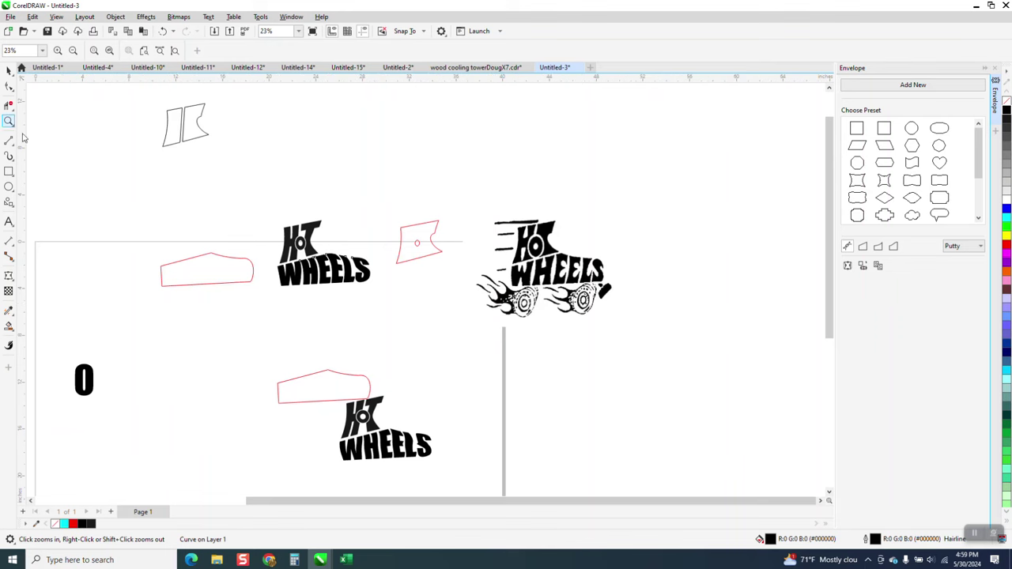
drag(288, 229, 436, 305)
scroll(442, 304, down, 1)
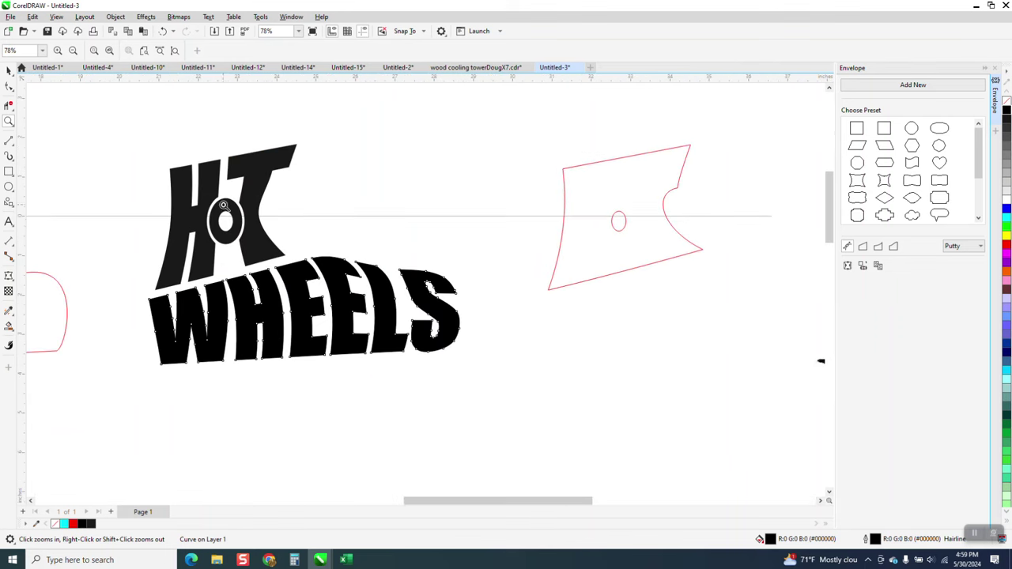
scroll(253, 257, down, 1)
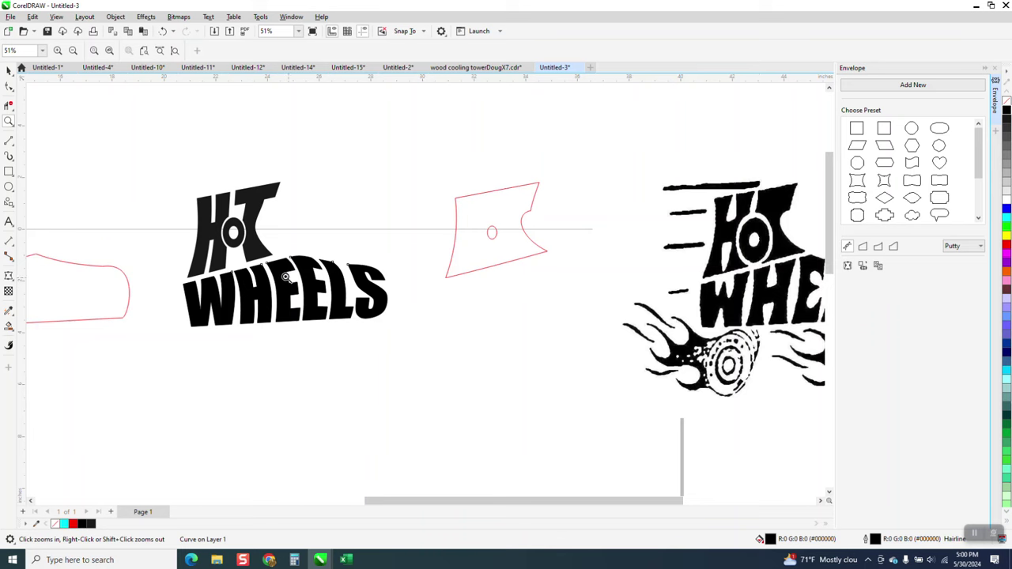
scroll(261, 261, down, 1)
drag(164, 192, 424, 313)
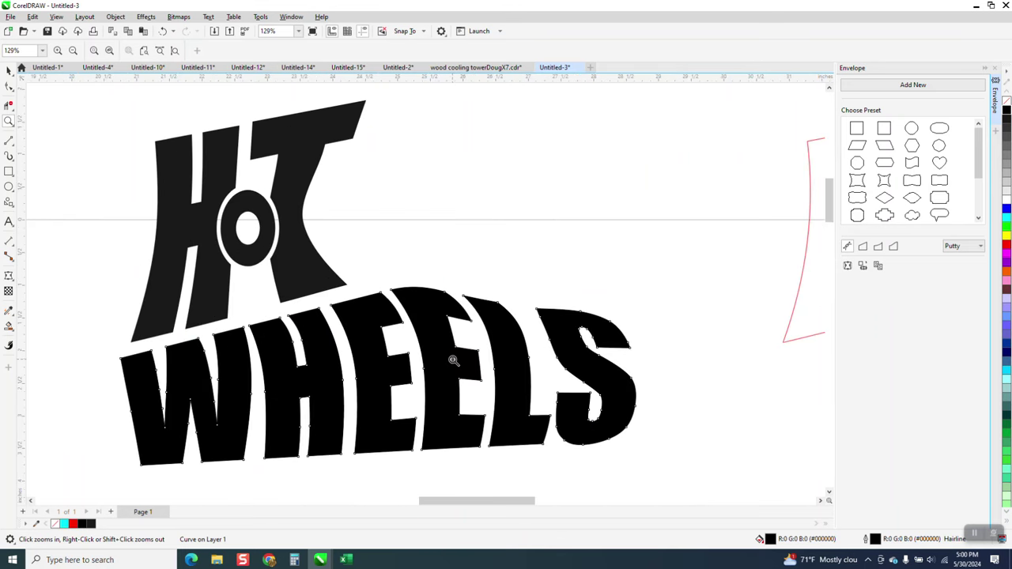